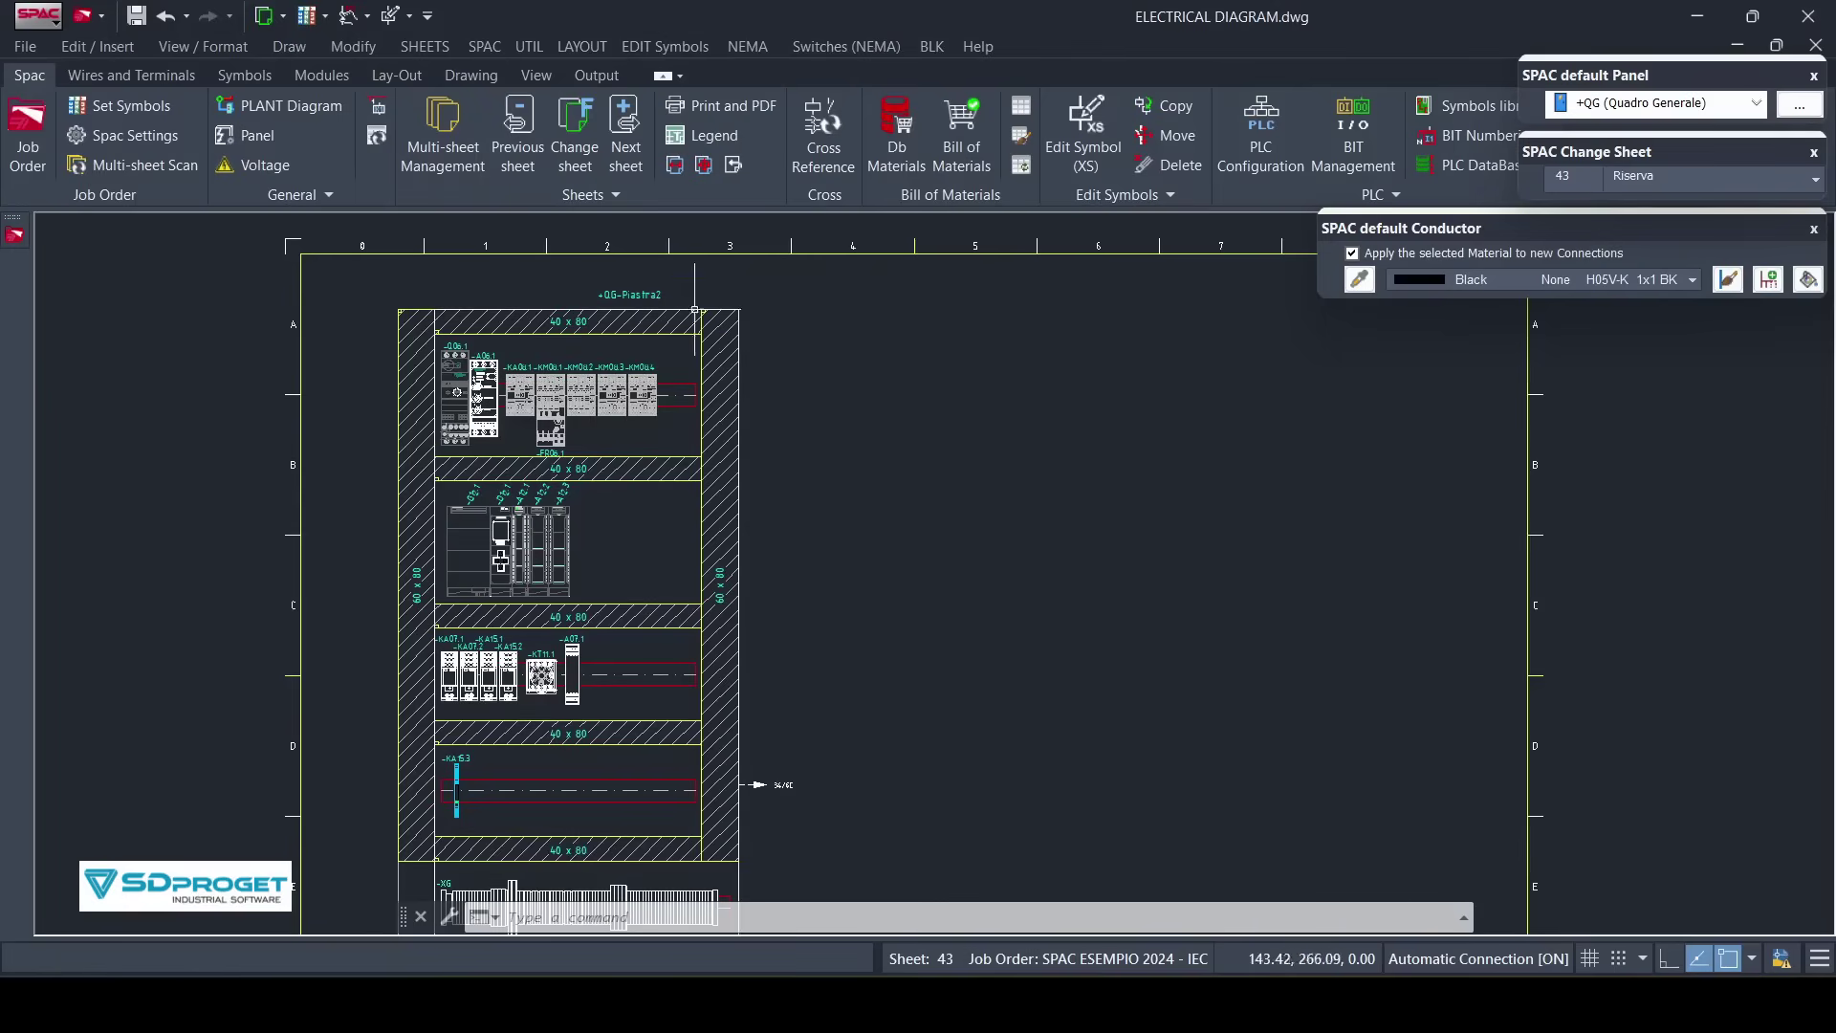
- Start automatic Plate Drilling drawing generation, leaving the drilling settings unchanged after reviewing them
{"action": "left_click", "coordinate": [580, 45]}
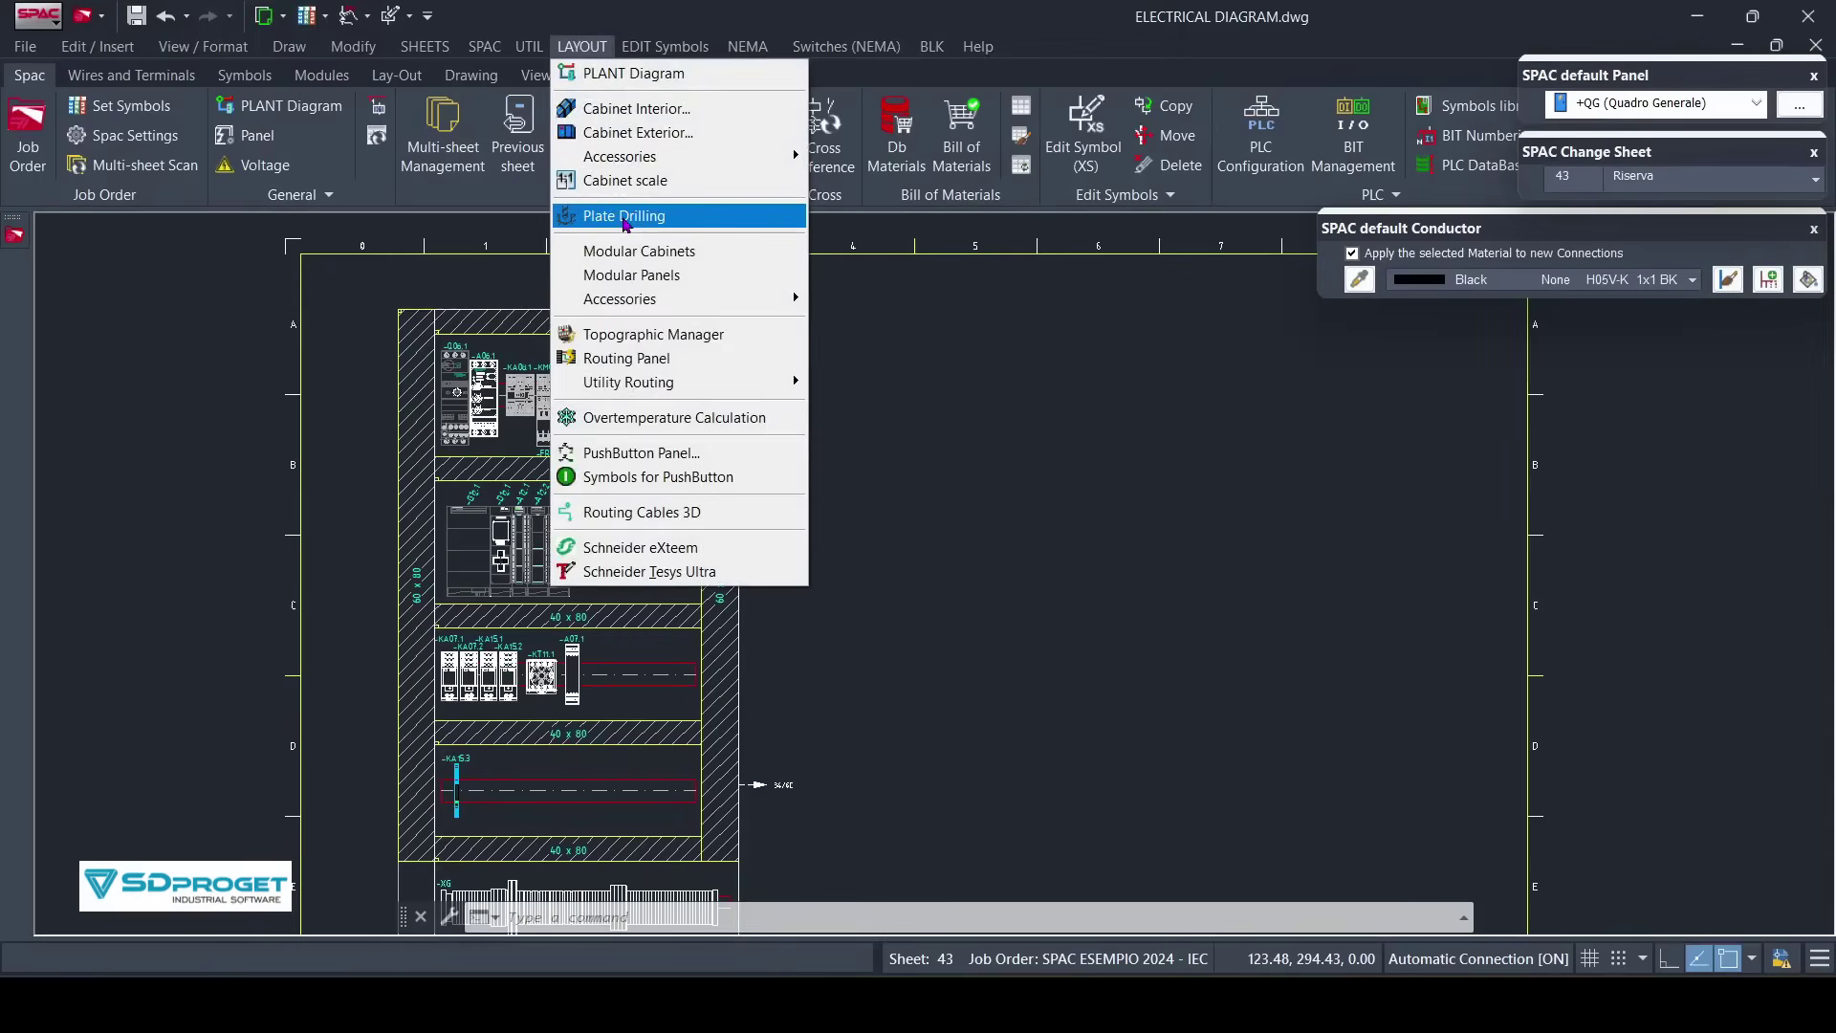
{"action": "left_click", "coordinate": [627, 222]}
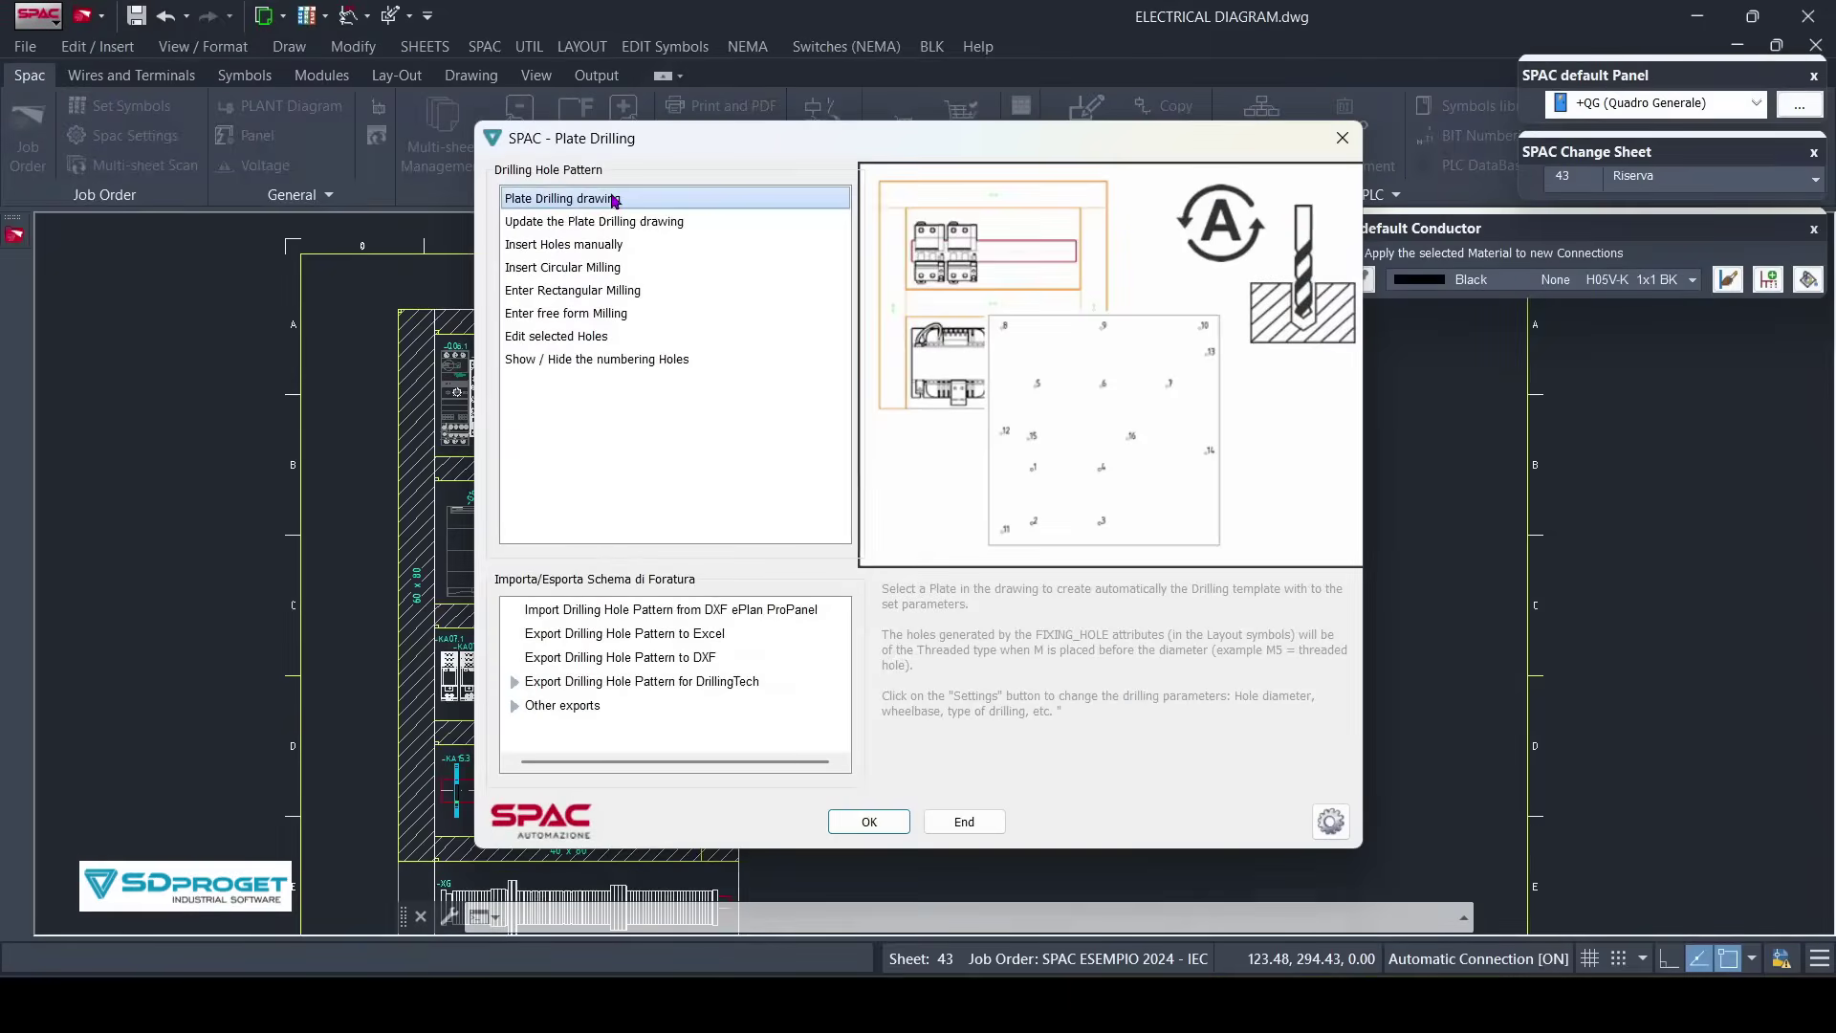
{"action": "left_click", "coordinate": [627, 226]}
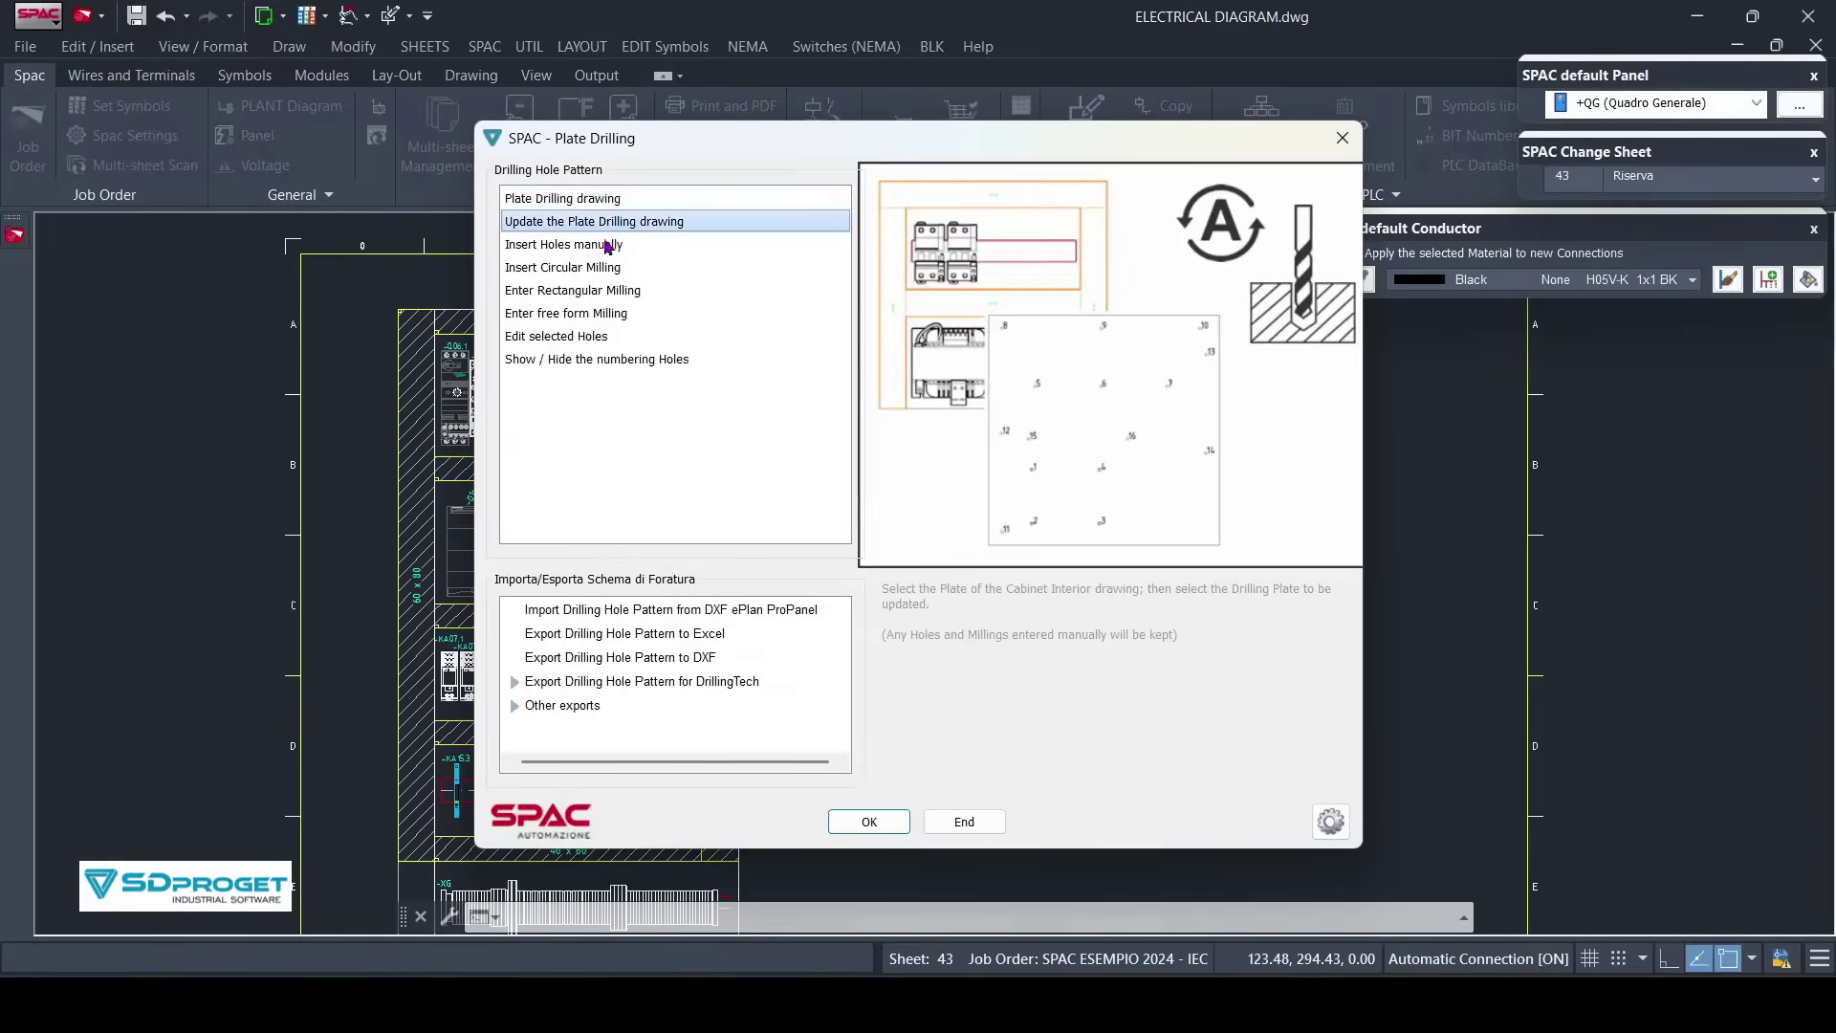
{"action": "left_click", "coordinate": [603, 270]}
{"action": "left_click", "coordinate": [586, 244]}
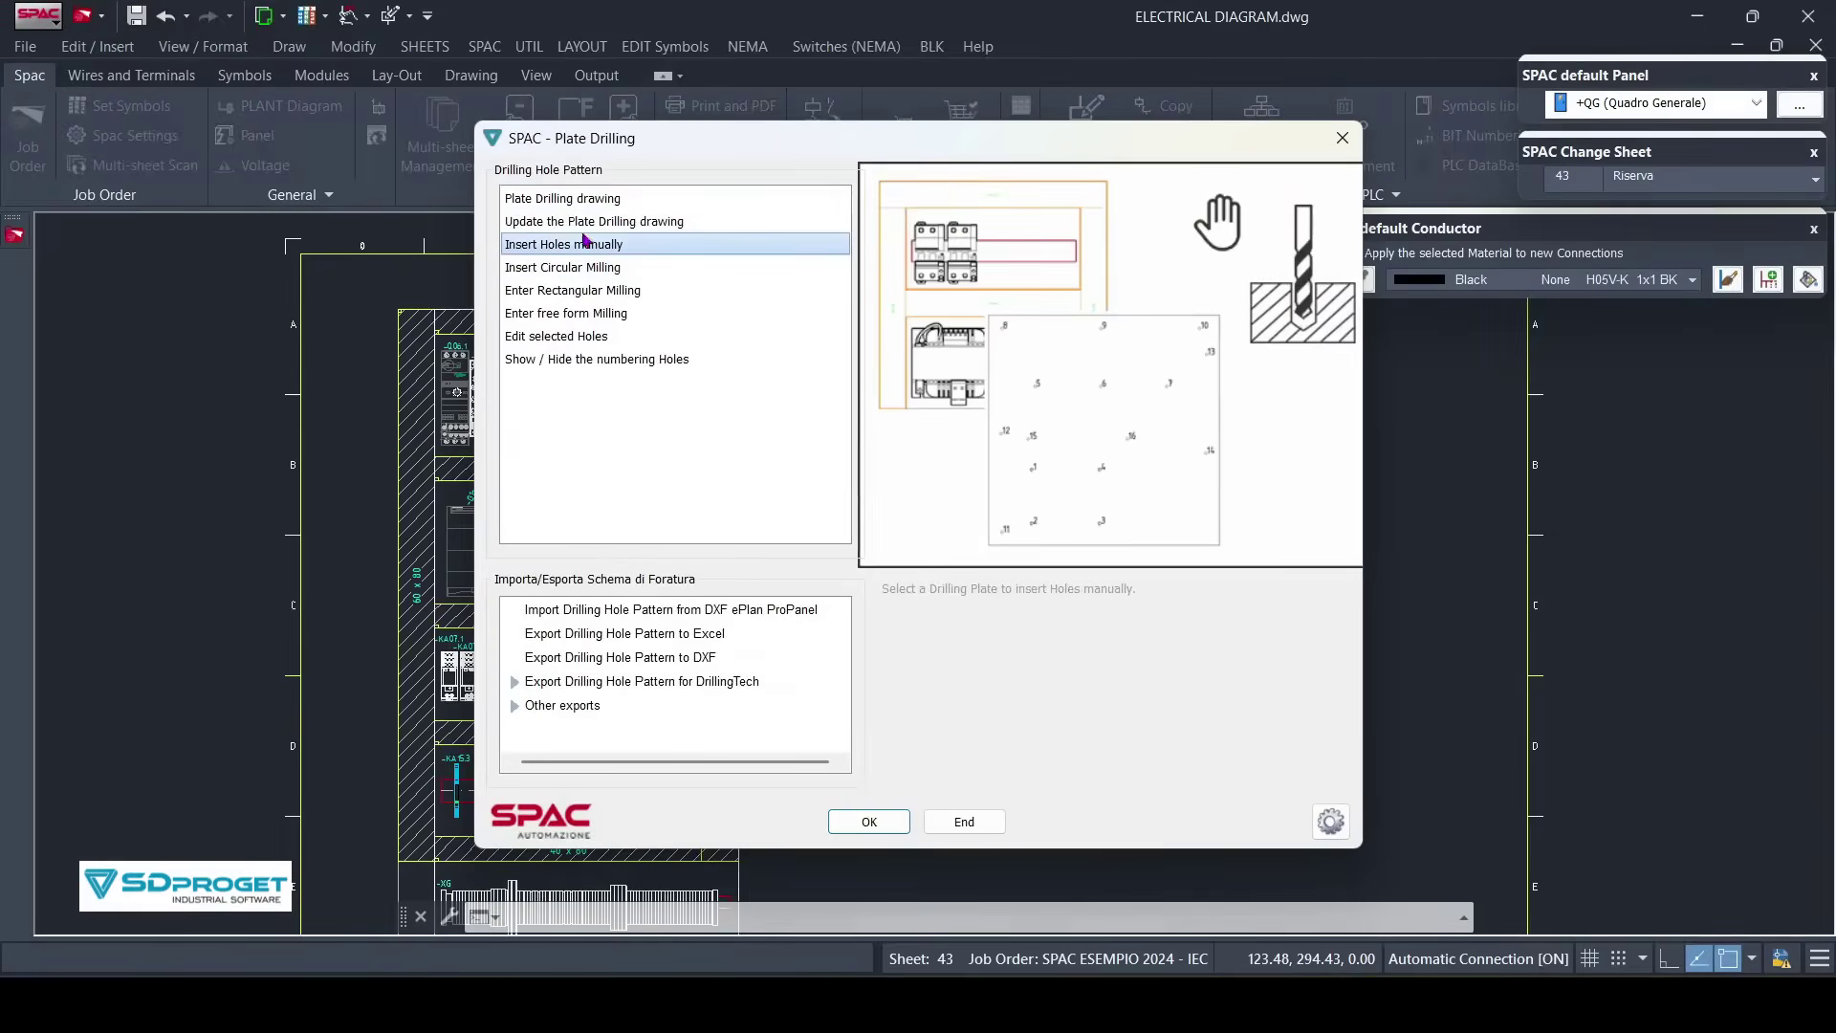
{"action": "left_click", "coordinate": [598, 204]}
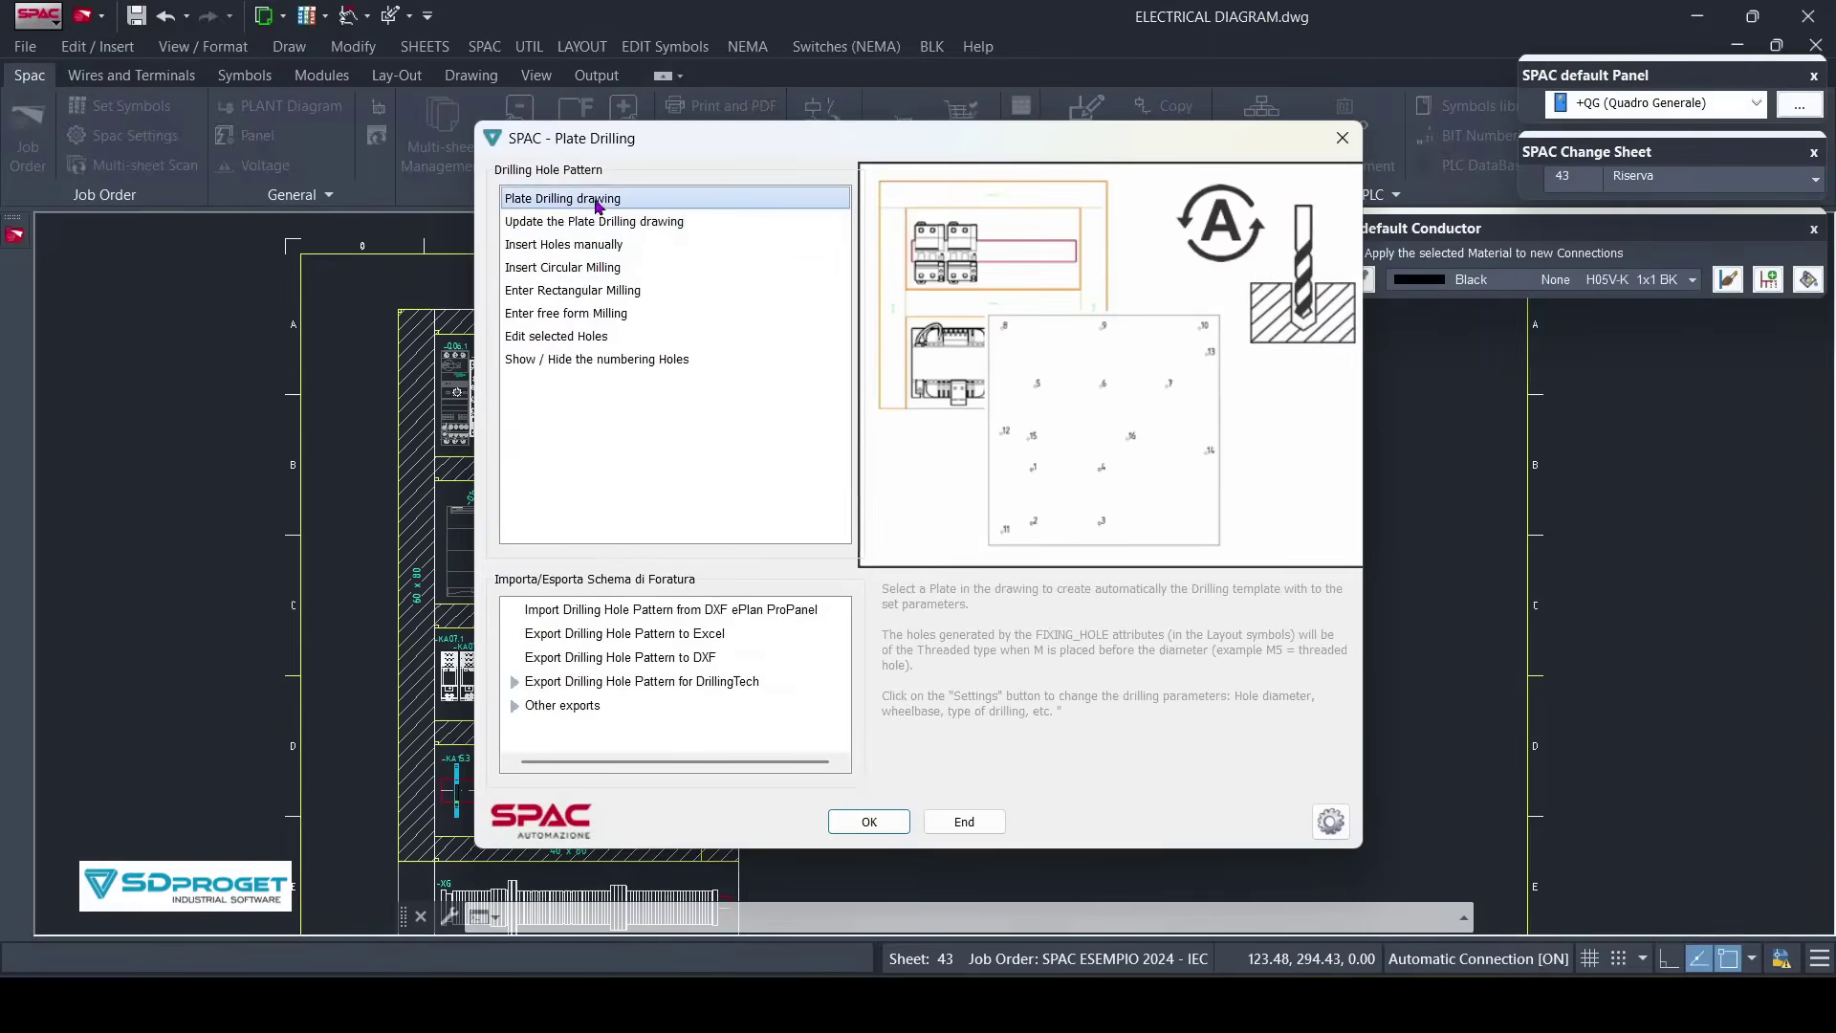
{"action": "double_click", "coordinate": [543, 205]}
{"action": "left_click", "coordinate": [1332, 821]}
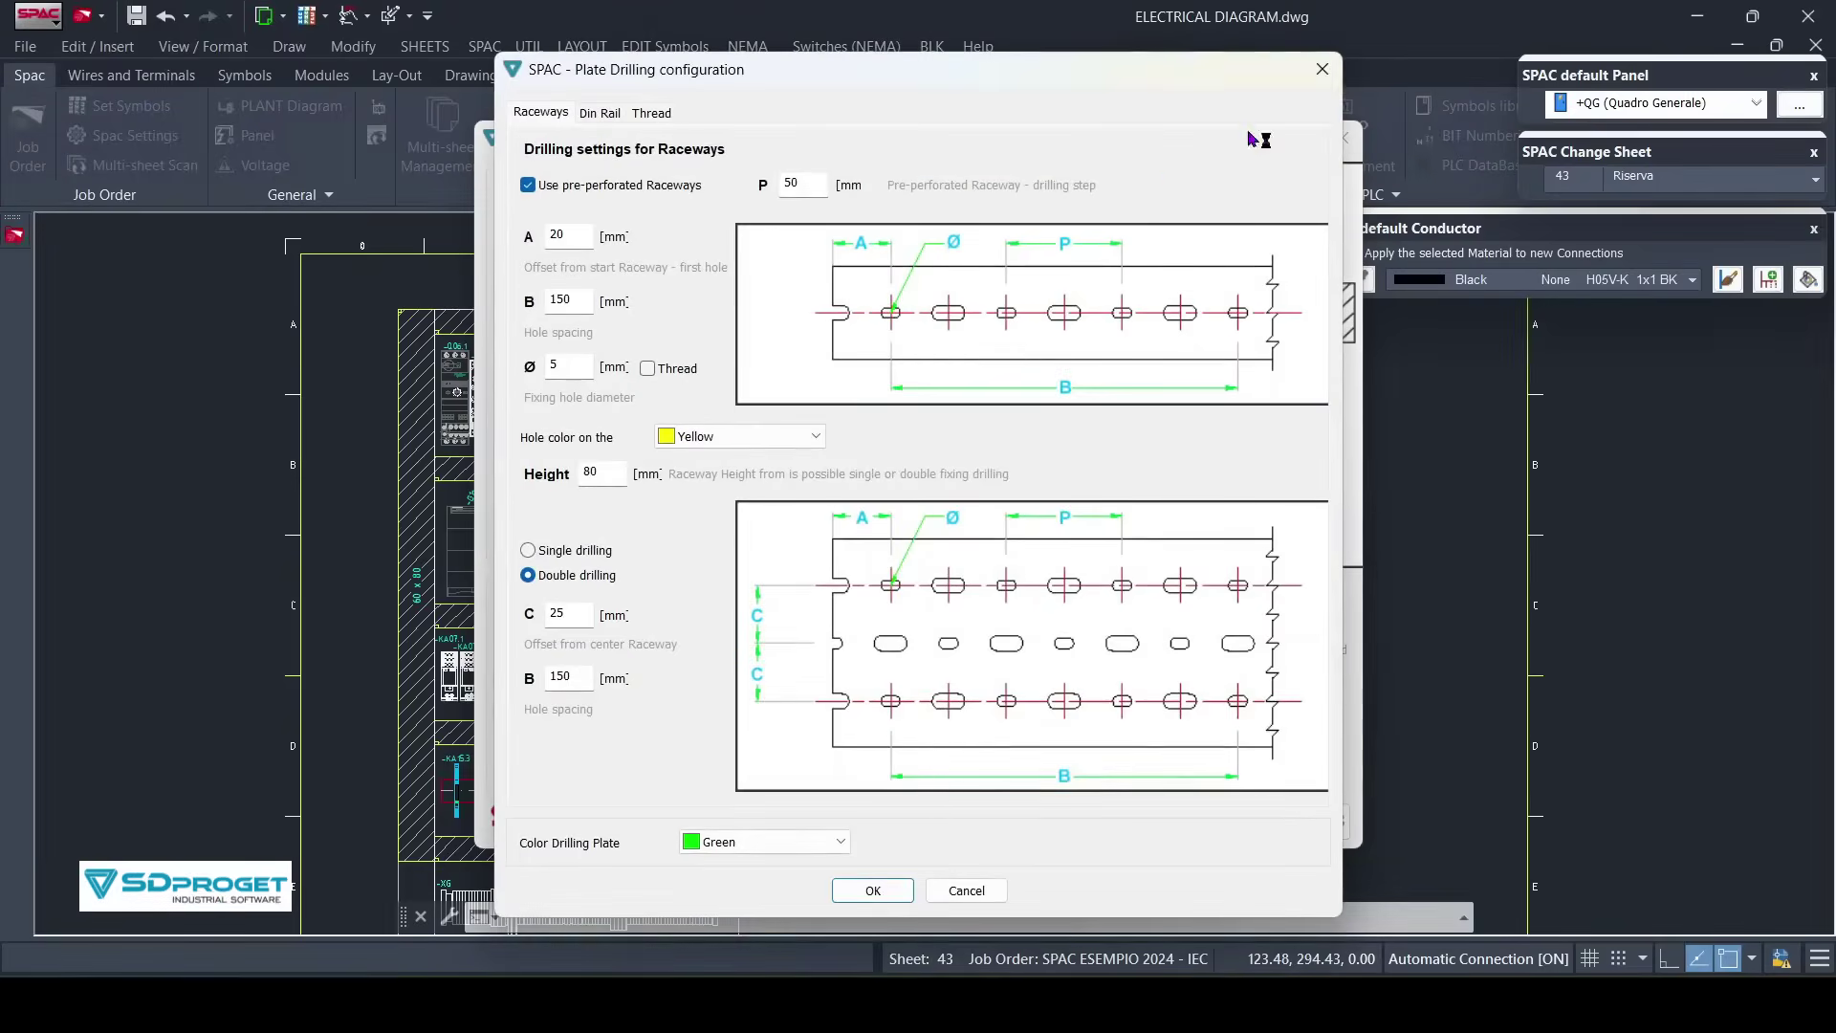
{"action": "key", "text": "Escape"}
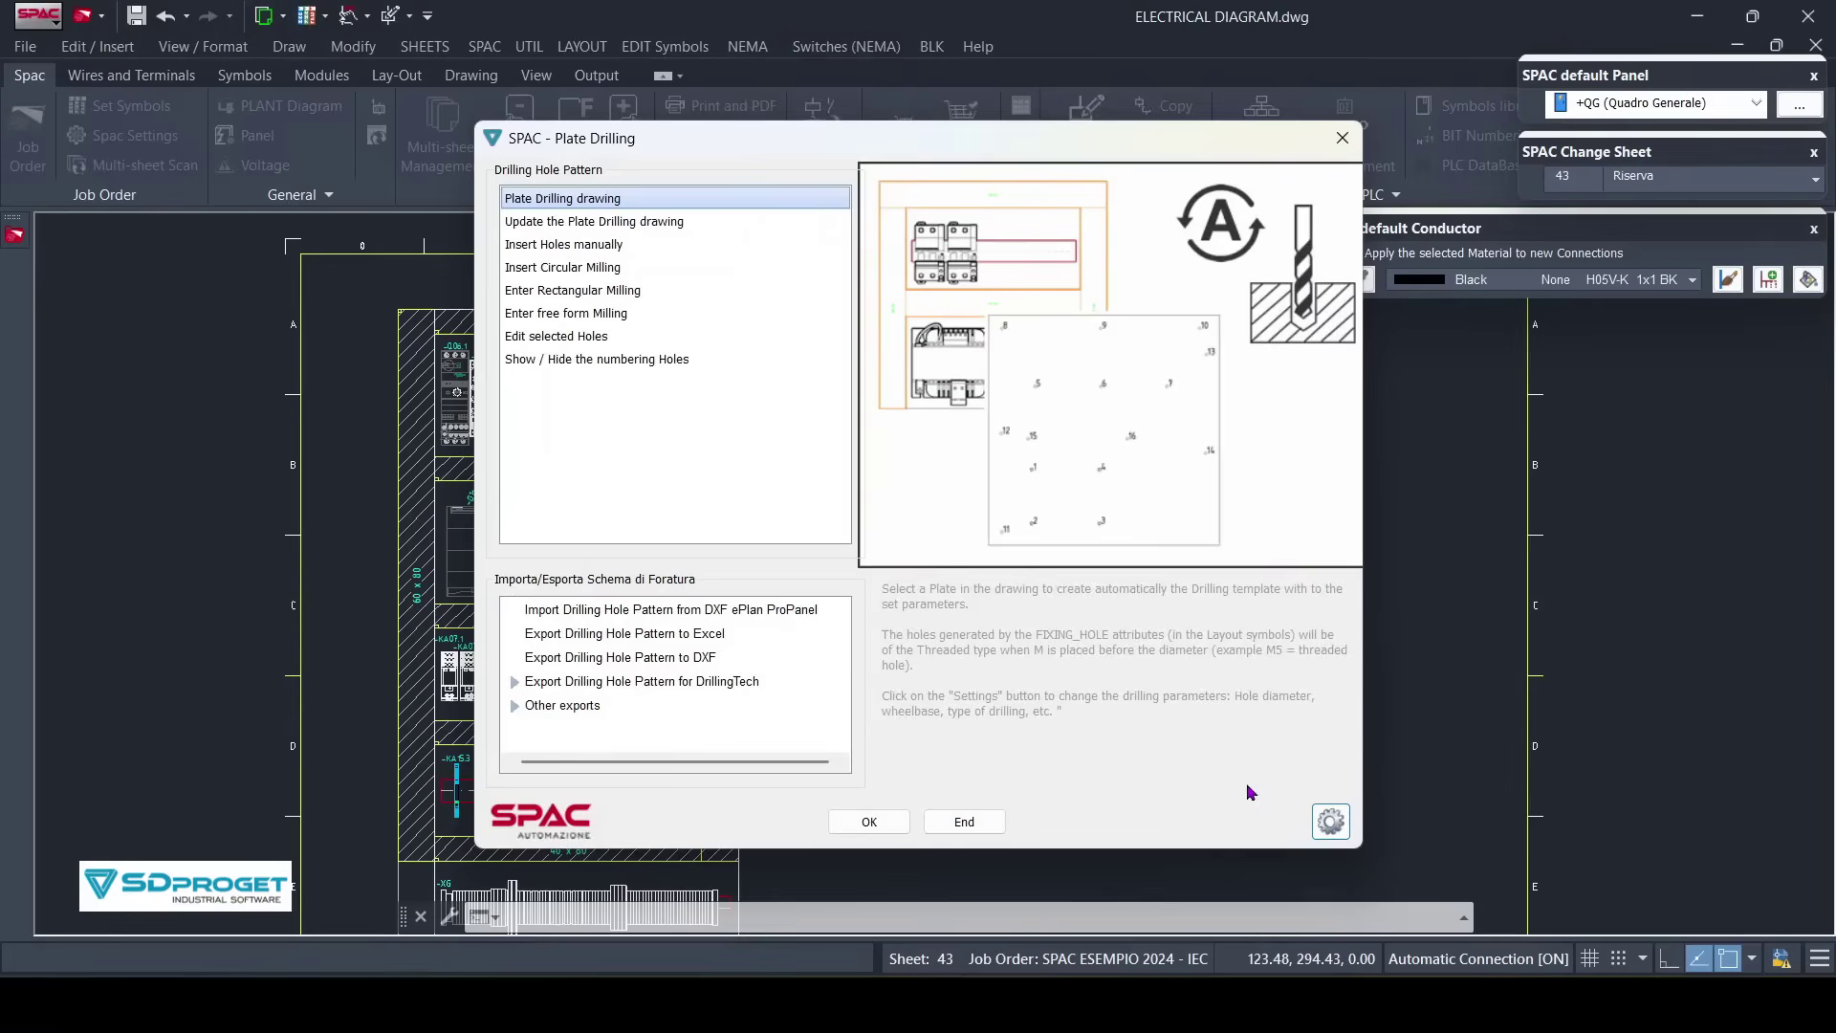
{"action": "left_click", "coordinate": [886, 825]}
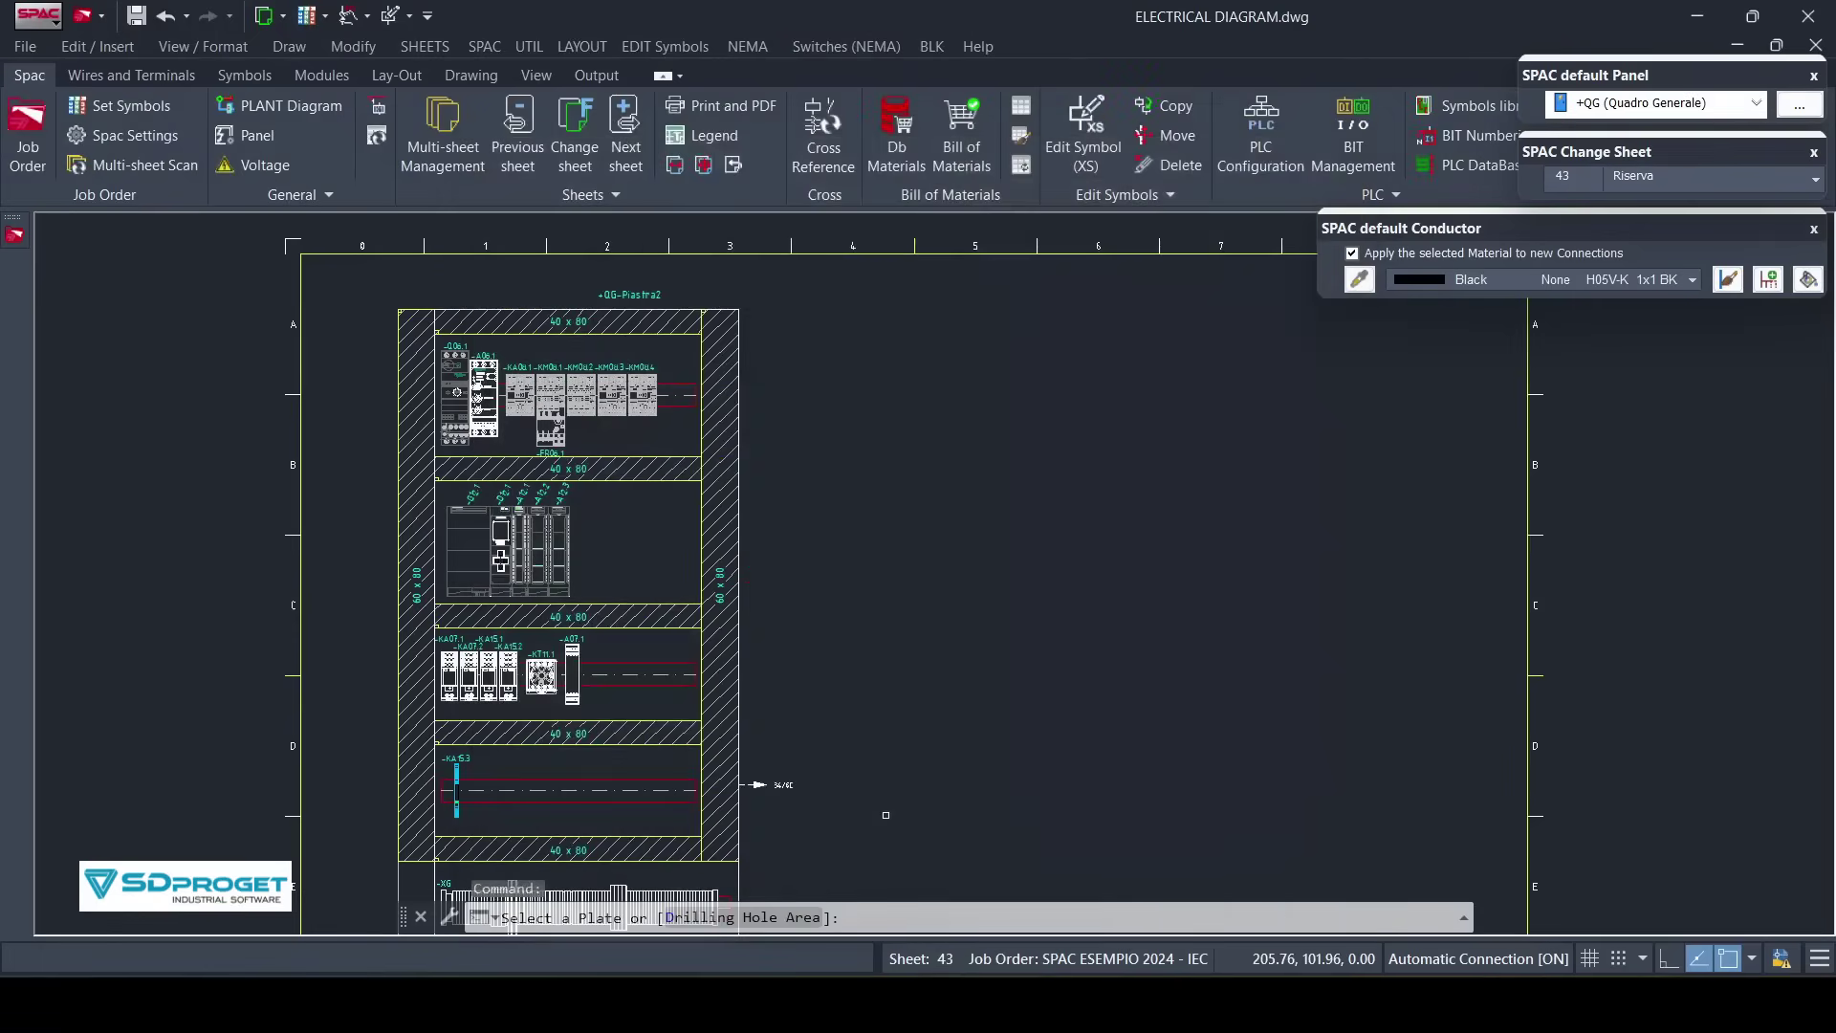
- Pick the panel's mounting plate and place its drilling layout to the right of the panel
{"action": "middle_click_drag", "start_coordinate": [886, 815], "coordinate": [946, 701]}
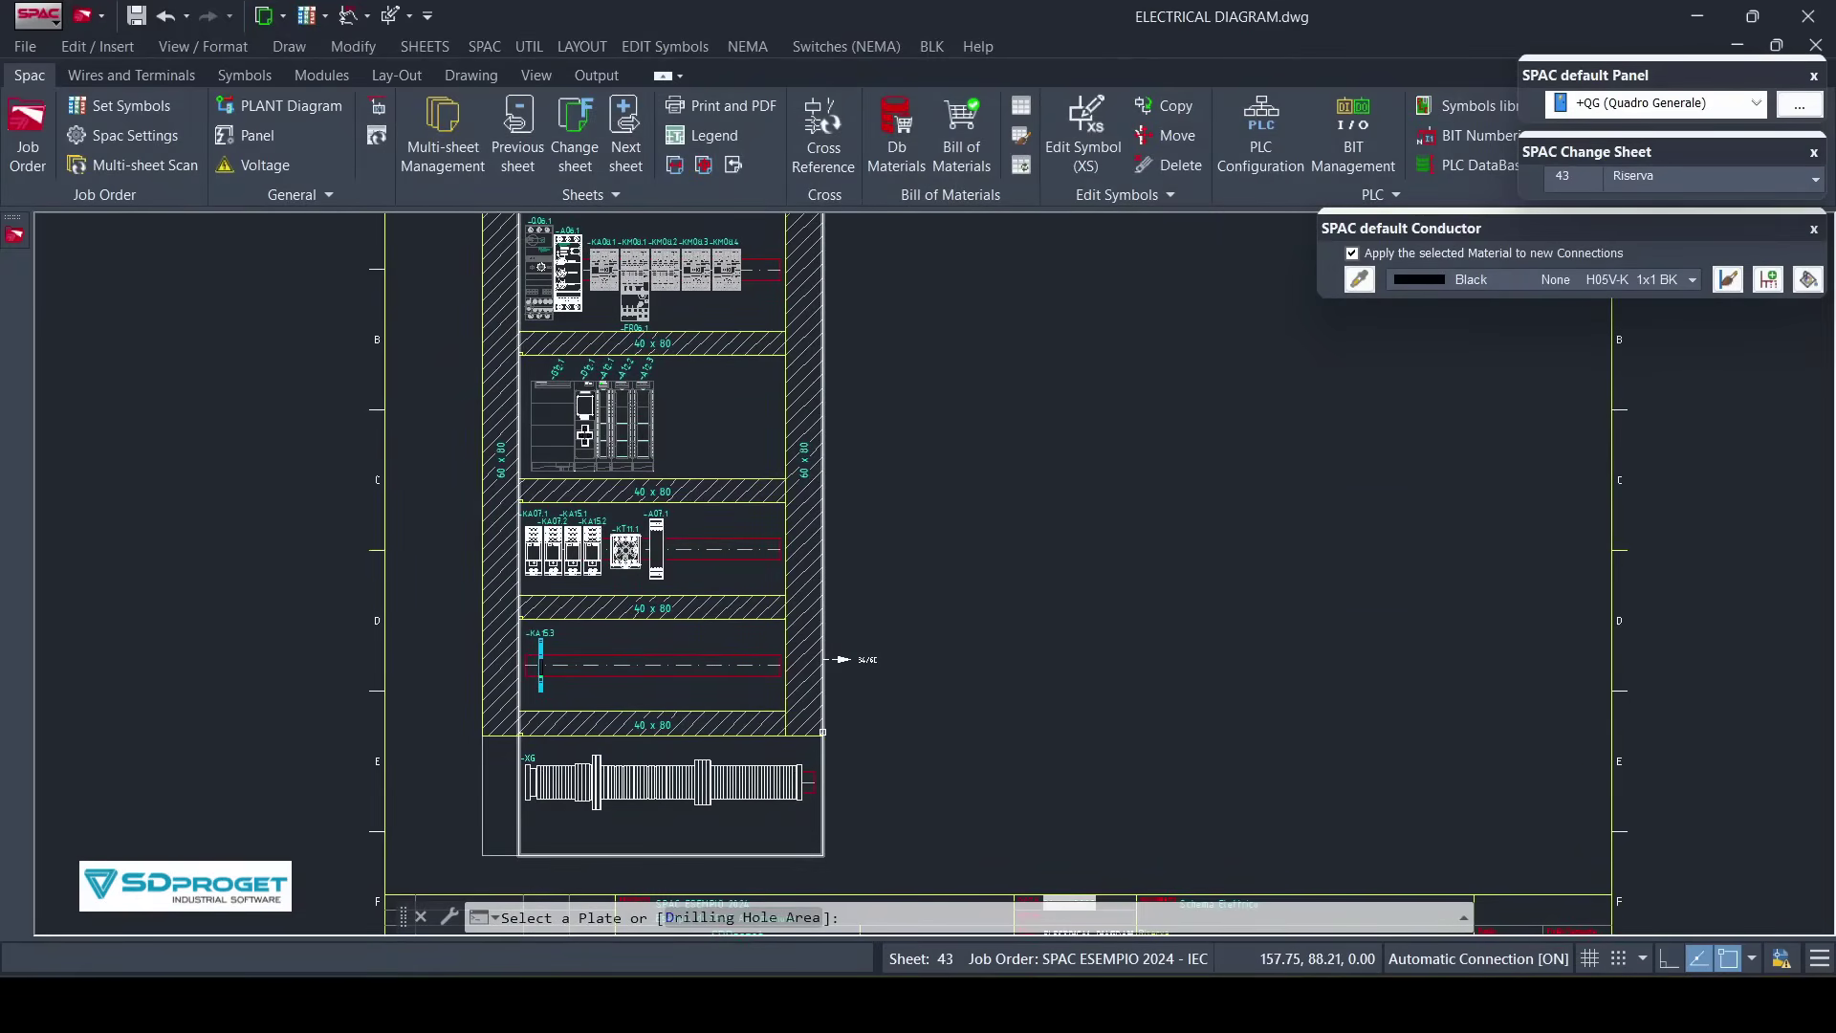
{"action": "left_click", "coordinate": [822, 731]}
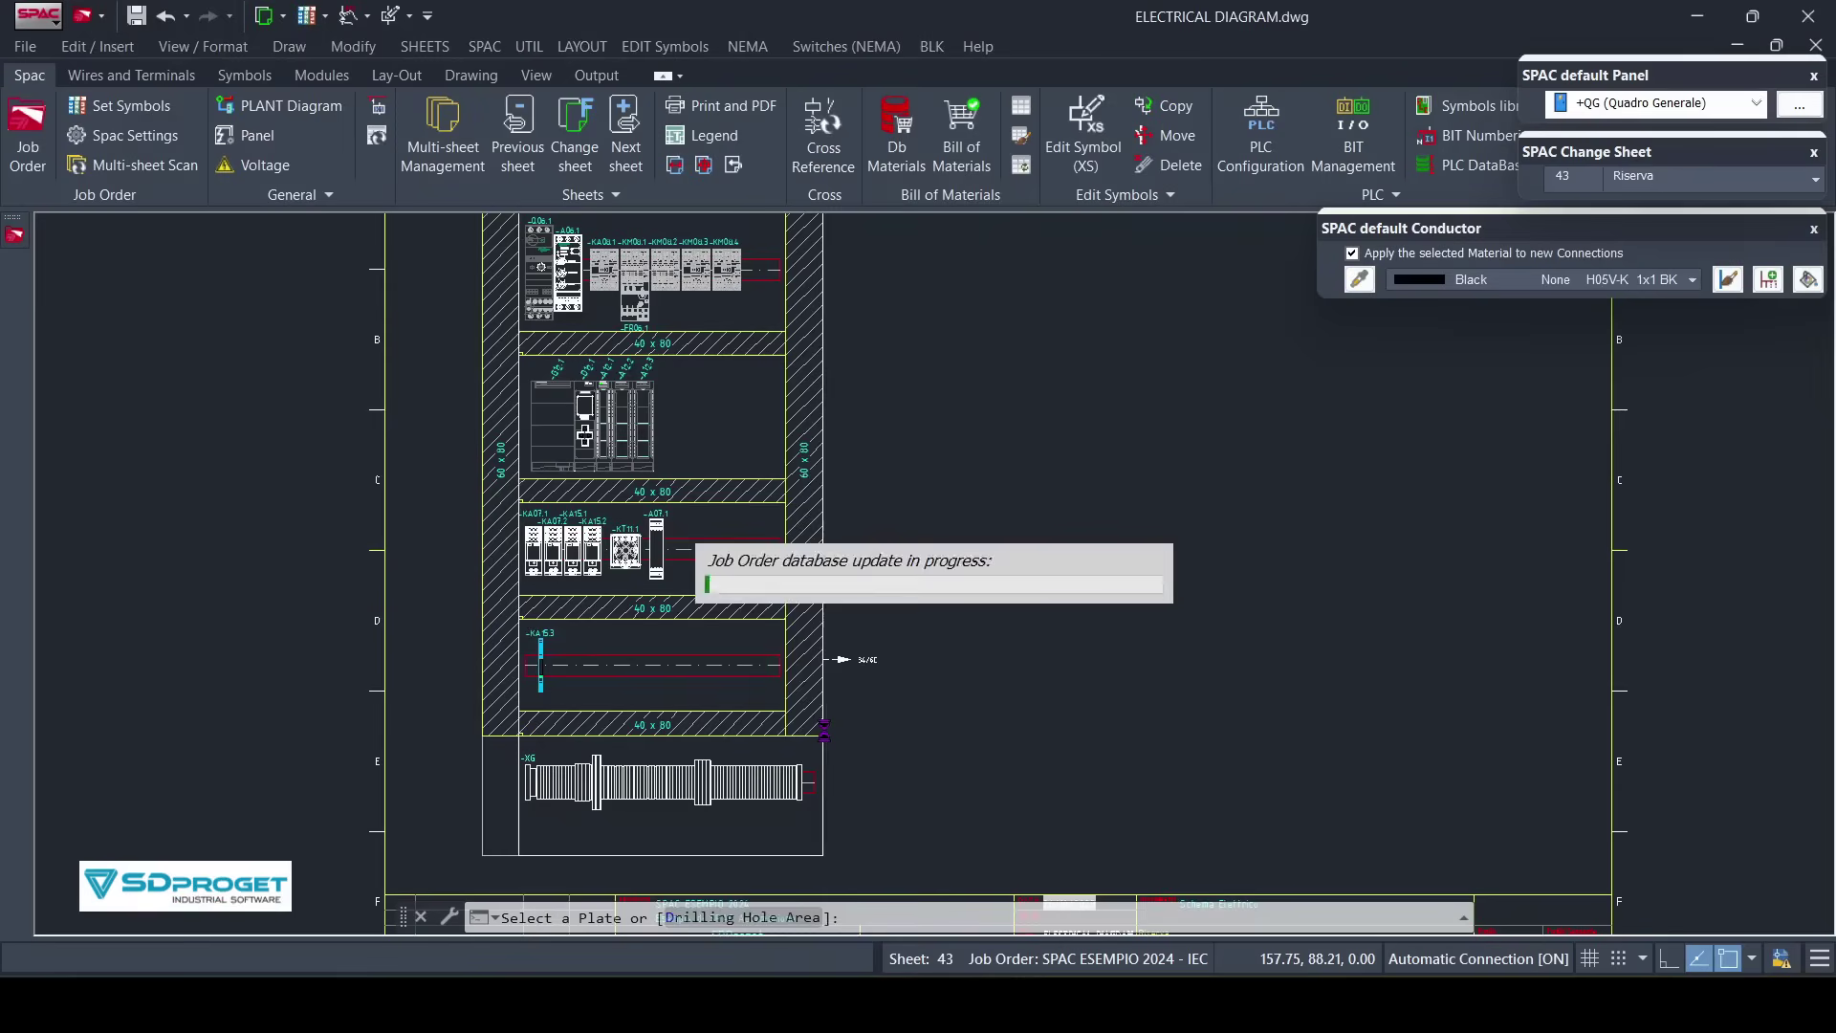
{"action": "scroll", "coordinate": [910, 868], "scroll_direction": "down", "scroll_amount": 2}
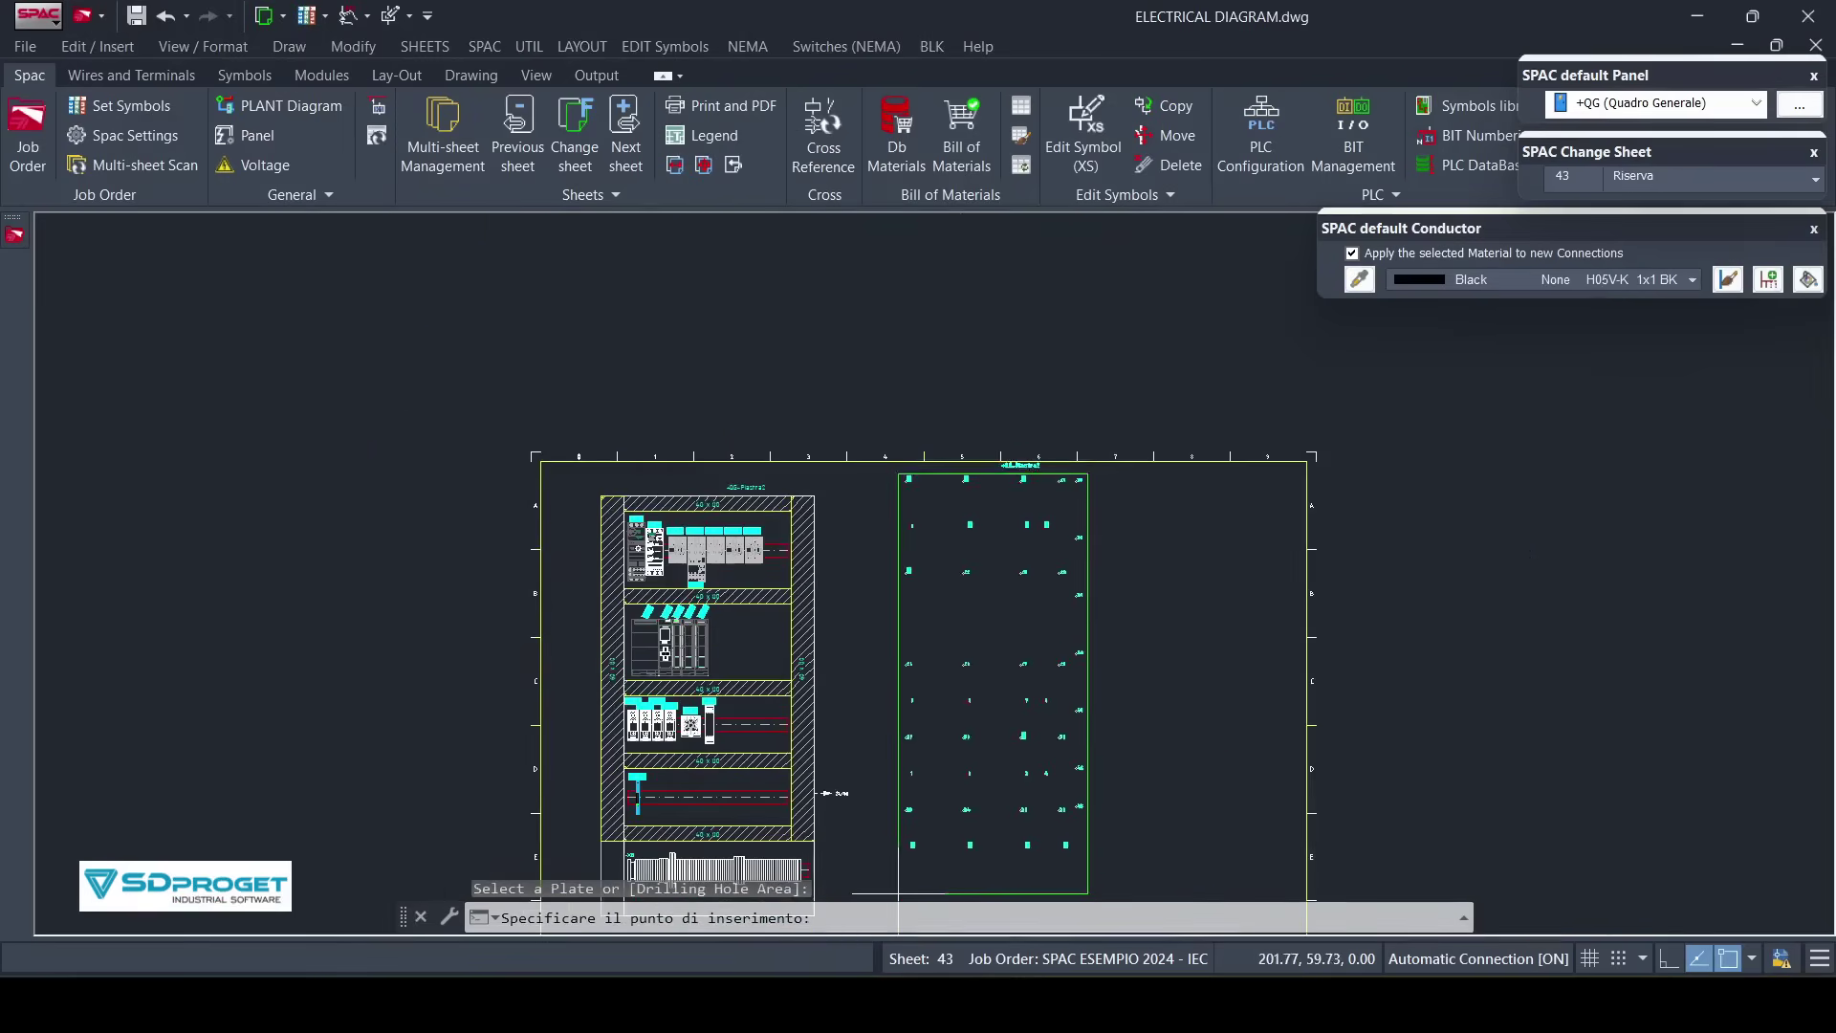
{"action": "middle_click_drag", "start_coordinate": [915, 864], "coordinate": [918, 722]}
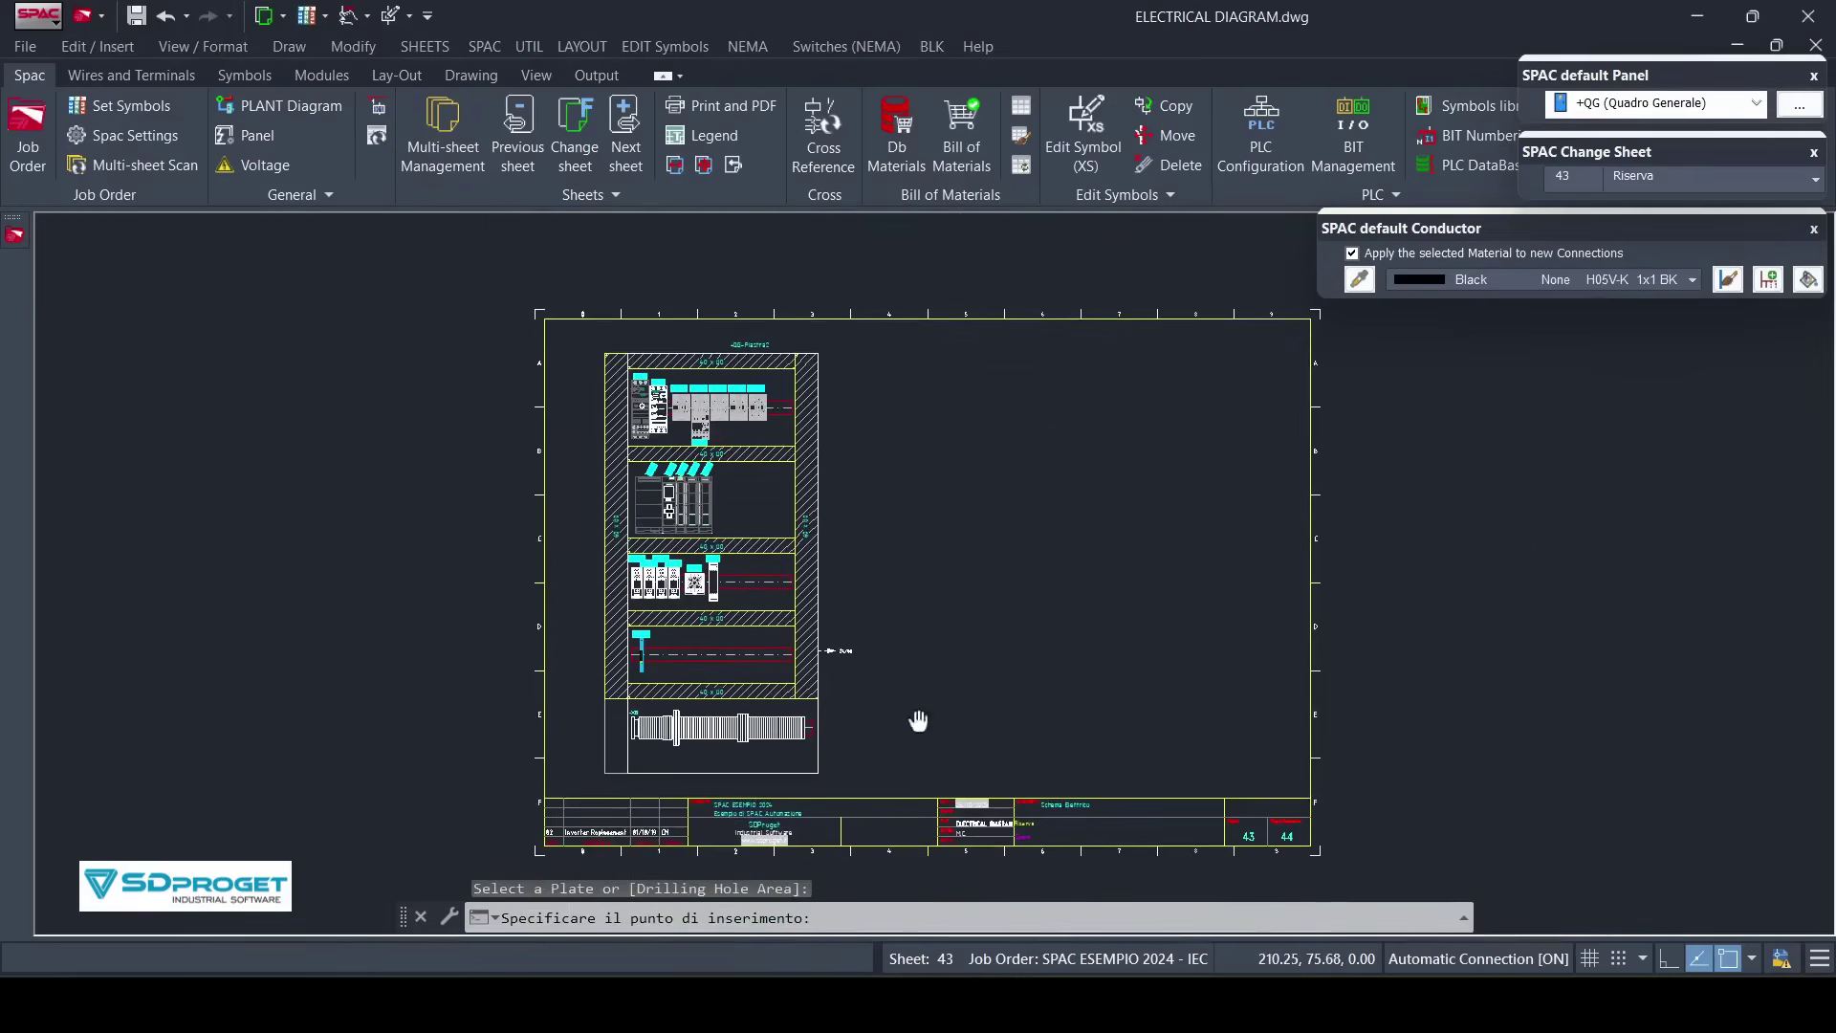
{"action": "left_click", "coordinate": [914, 771]}
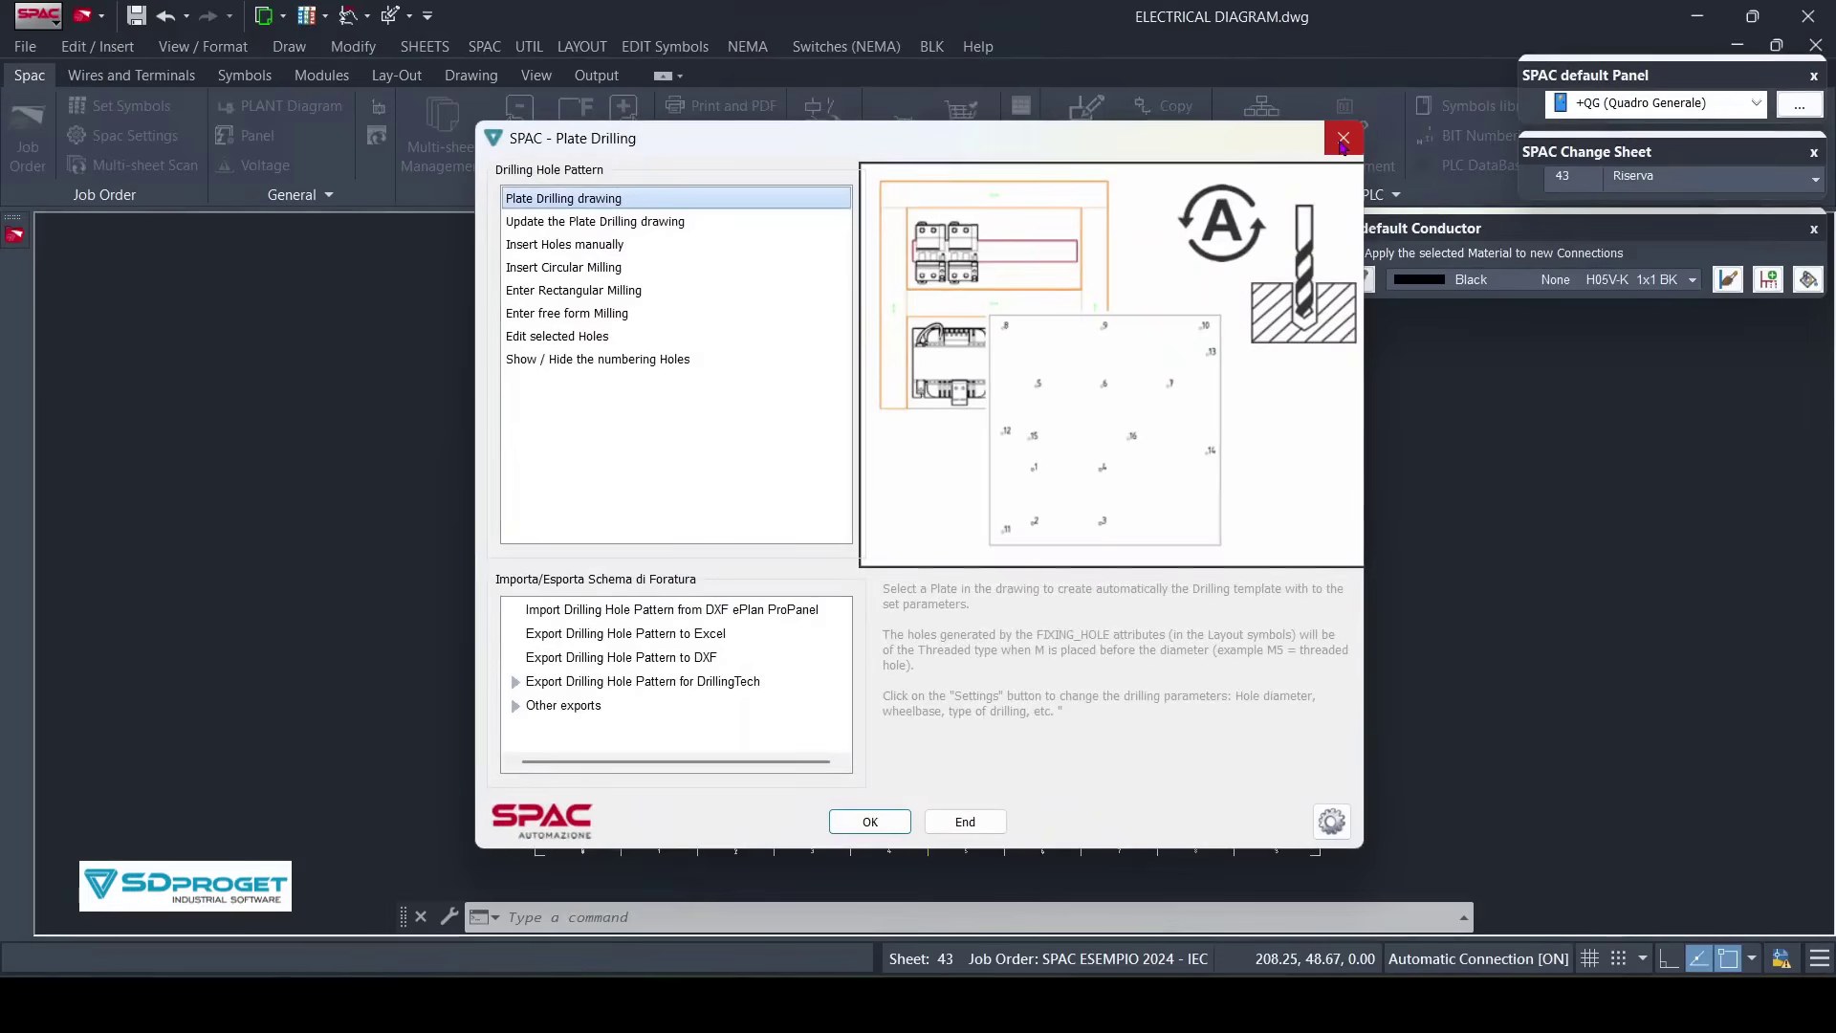
- Close the plate drilling tool once the numbered drilling template sits beside the layout on sheet 43
{"action": "left_click", "coordinate": [1343, 139]}
{"action": "scroll", "coordinate": [945, 431], "scroll_direction": "up", "scroll_amount": 2}
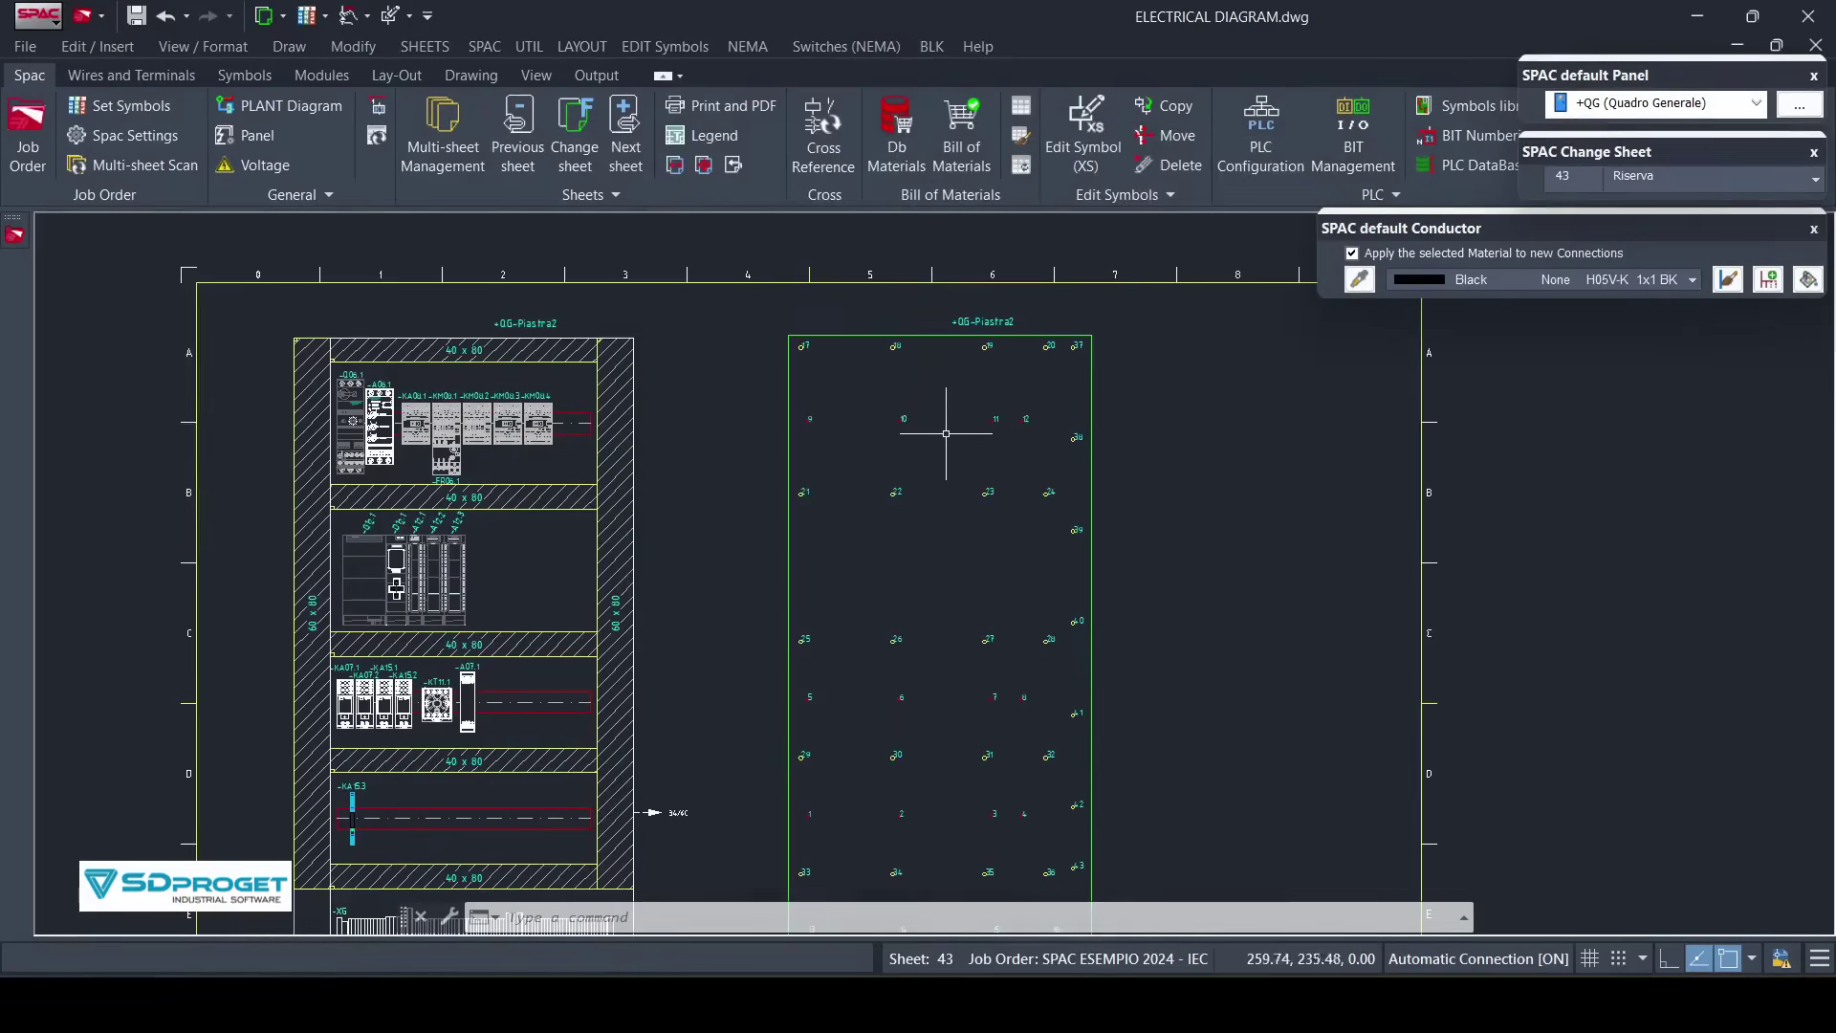
{"action": "scroll", "coordinate": [945, 431], "scroll_direction": "up", "scroll_amount": 2}
{"action": "scroll", "coordinate": [943, 493], "scroll_direction": "up", "scroll_amount": 1}
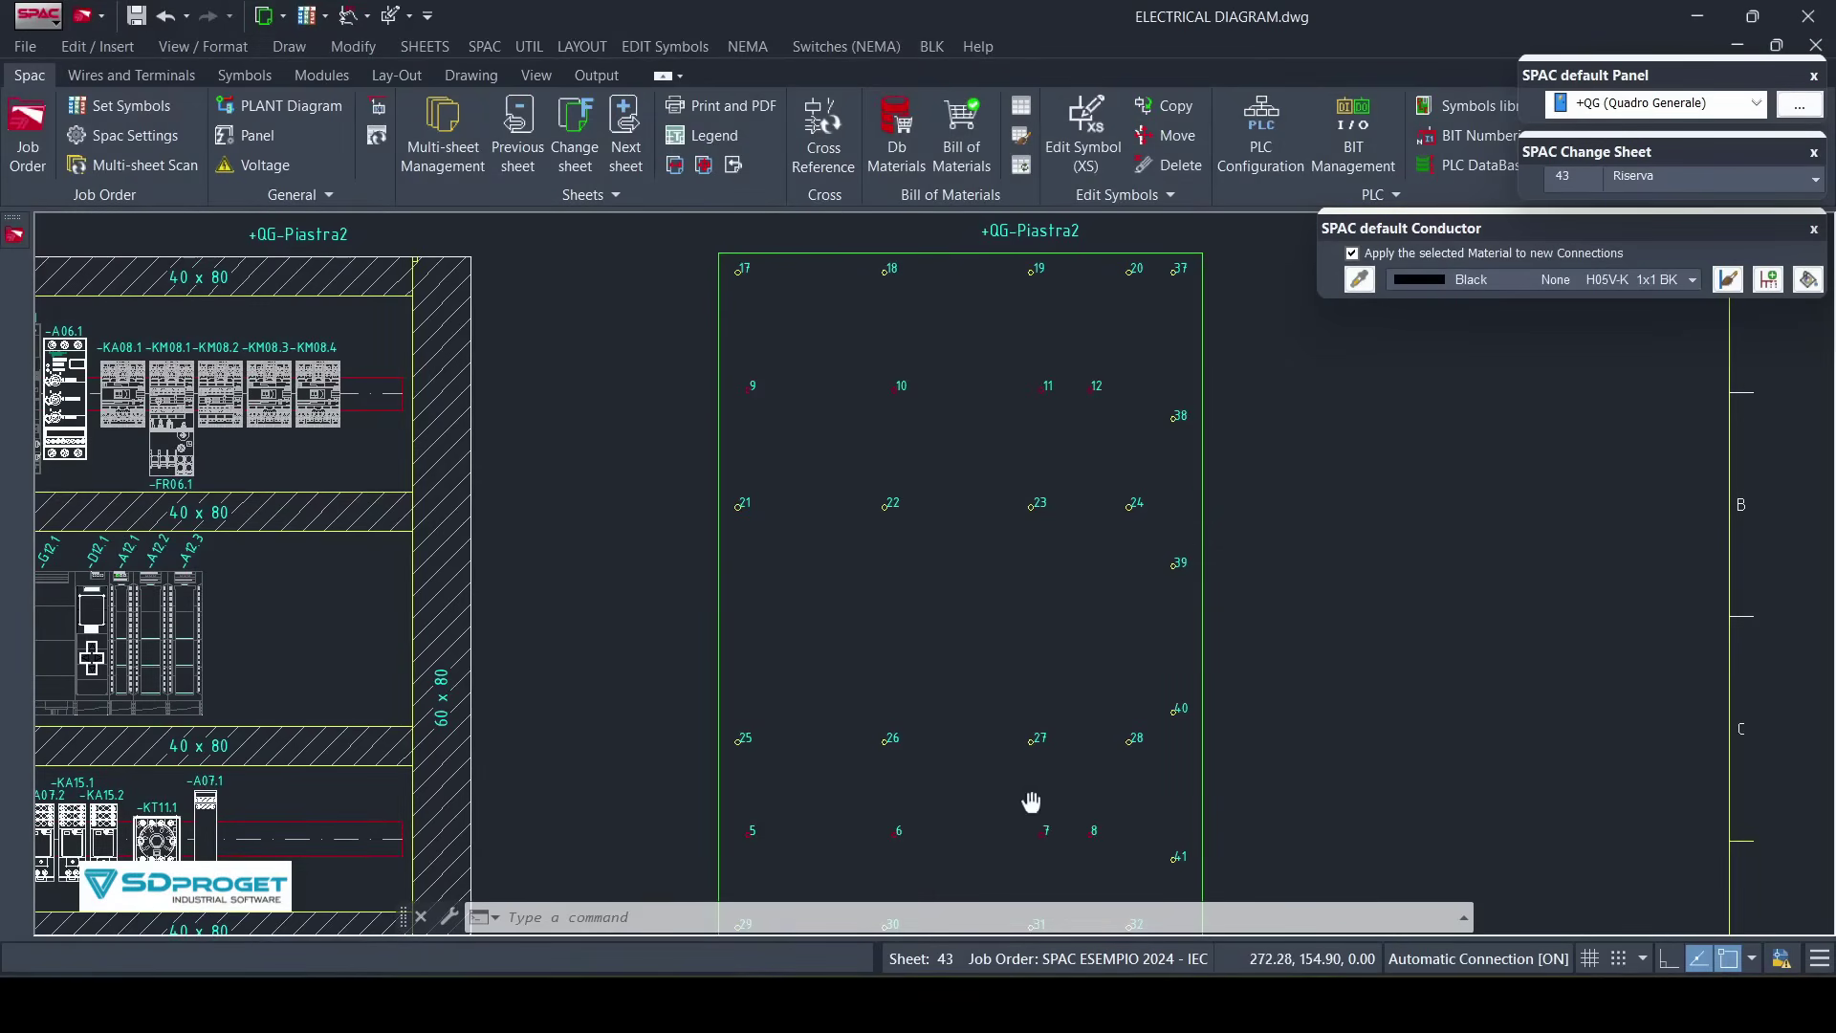
{"action": "scroll", "coordinate": [1051, 596], "scroll_direction": "down", "scroll_amount": 1}
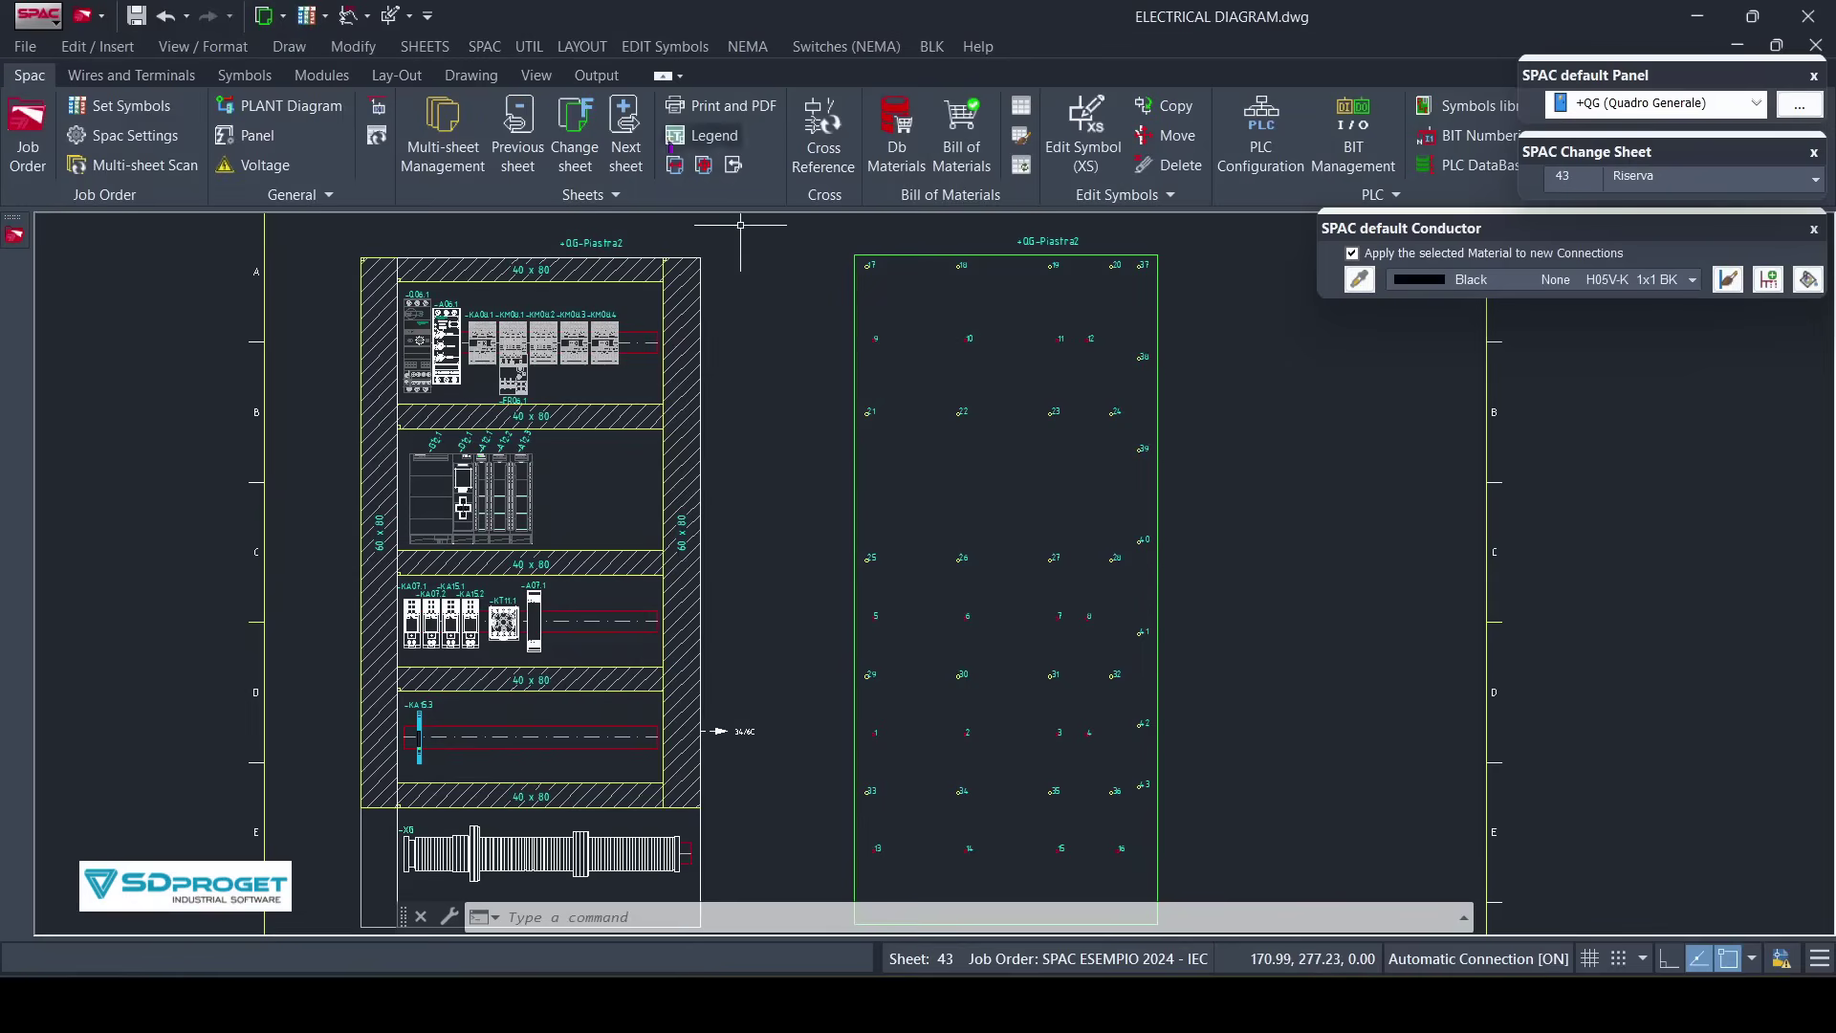
- Launch Insert Holes manually from the Plate Drilling tools and bring the drawing's bottom into view
{"action": "left_click", "coordinate": [582, 47]}
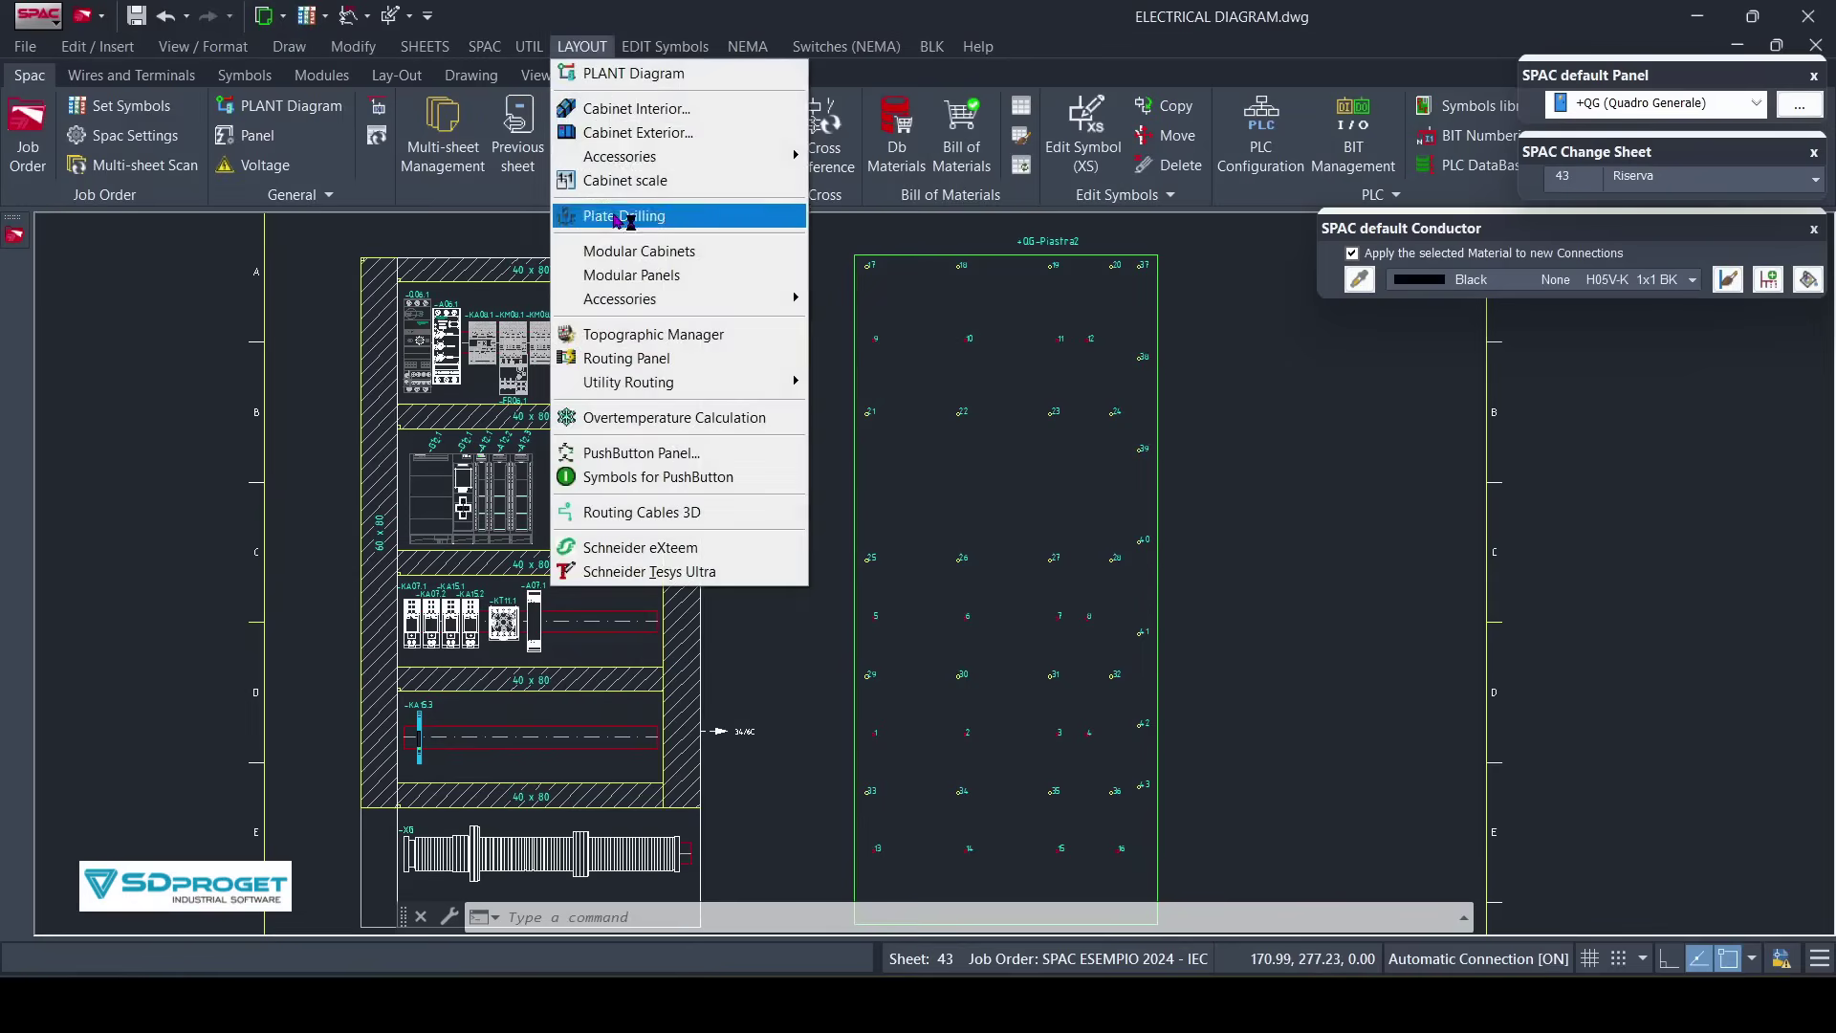
{"action": "left_click", "coordinate": [623, 216]}
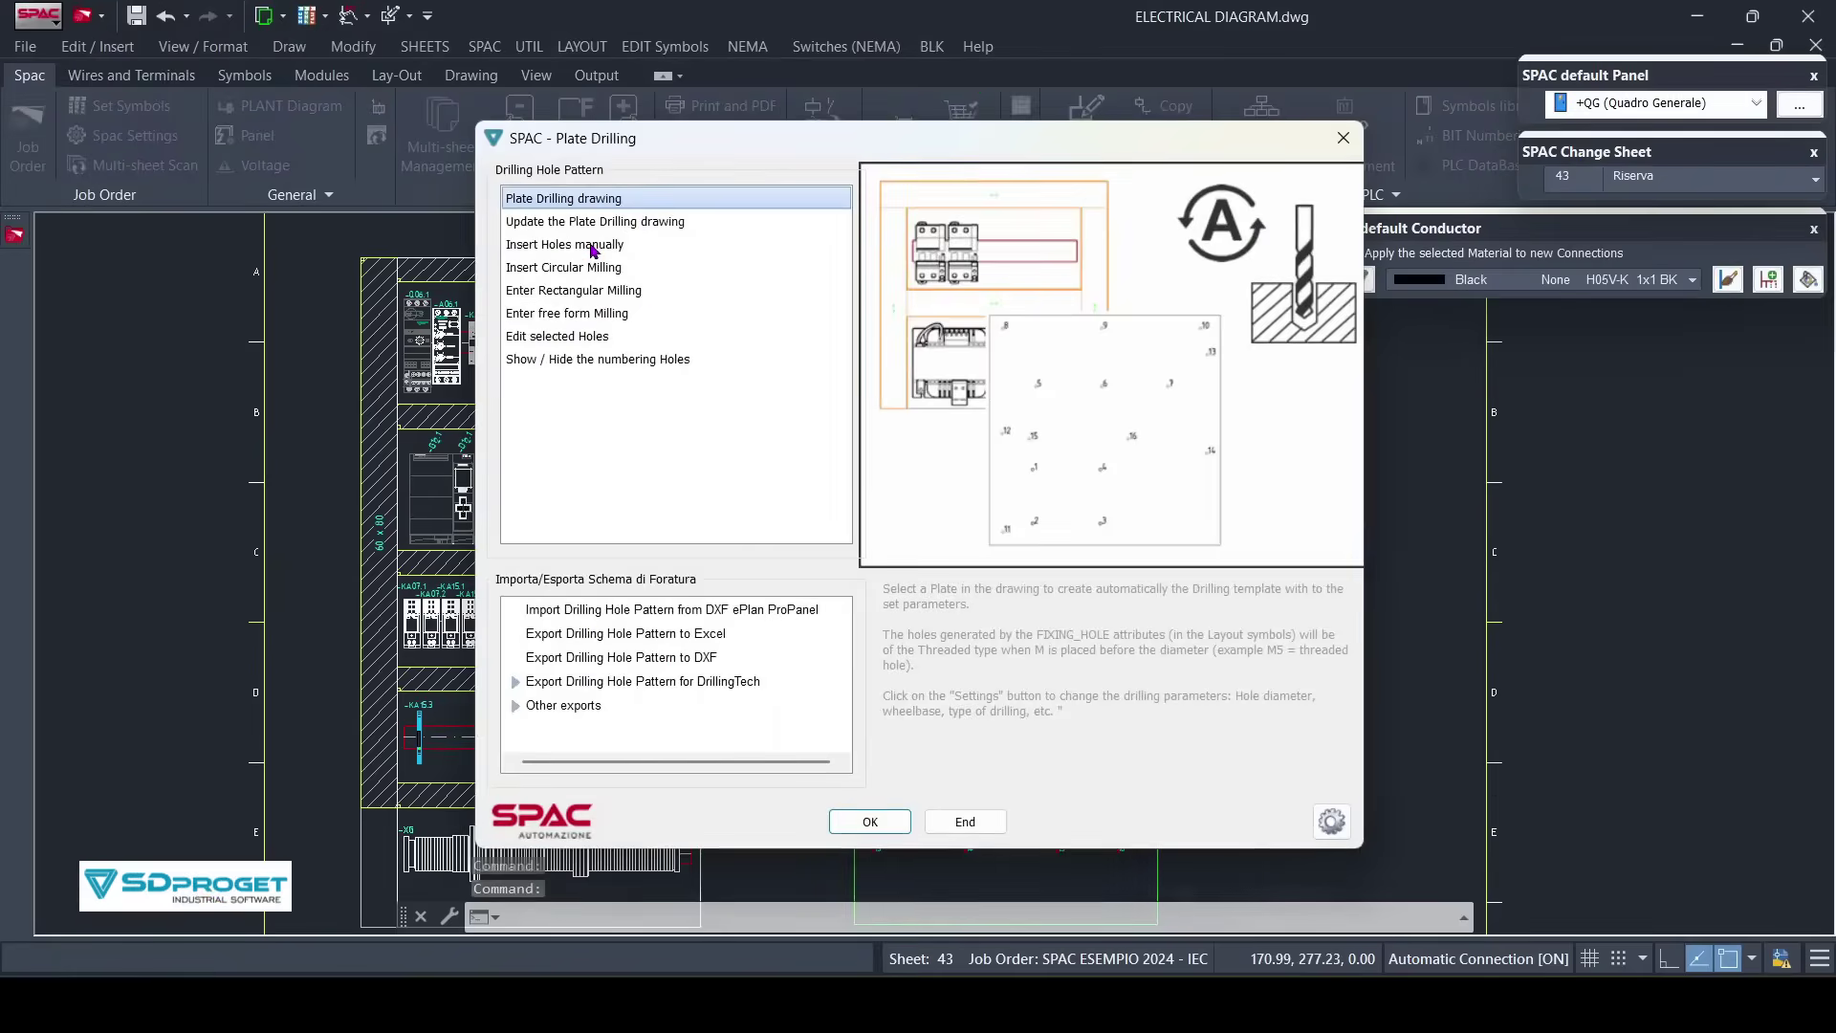
{"action": "left_click", "coordinate": [596, 247]}
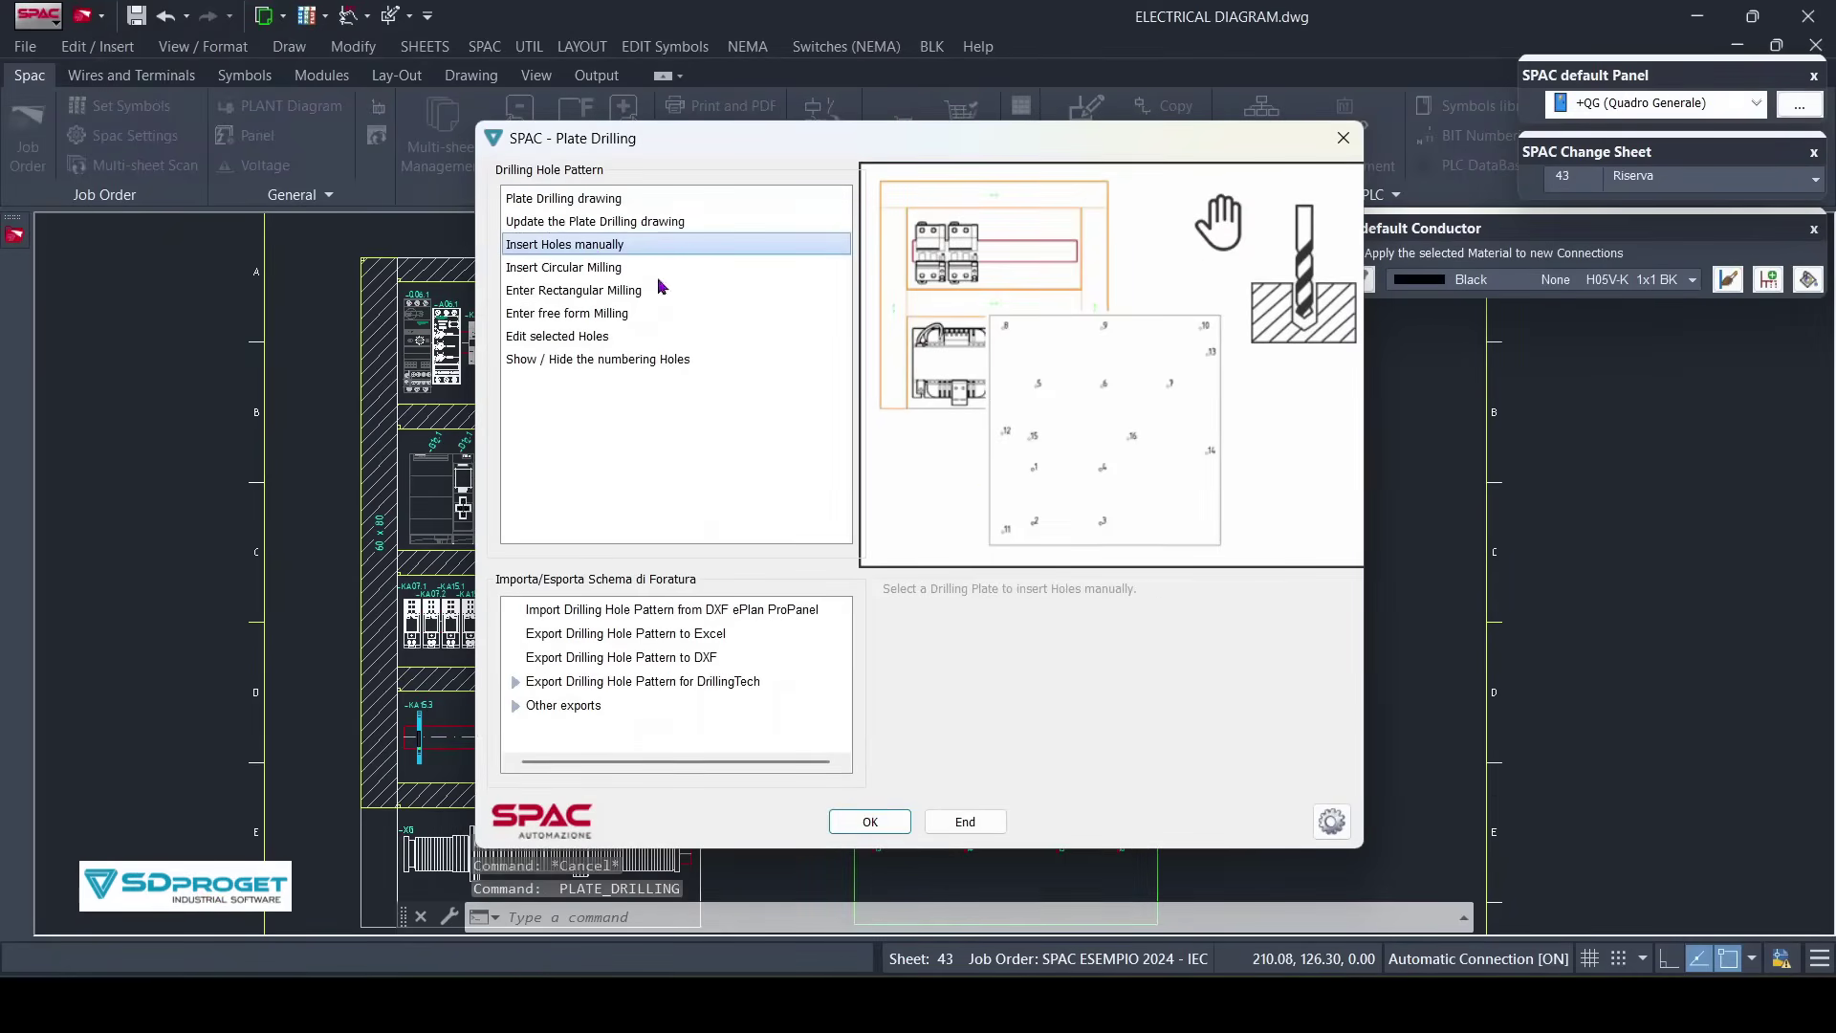
{"action": "left_click", "coordinate": [869, 822]}
{"action": "middle_click_drag", "start_coordinate": [823, 786], "coordinate": [839, 700]}
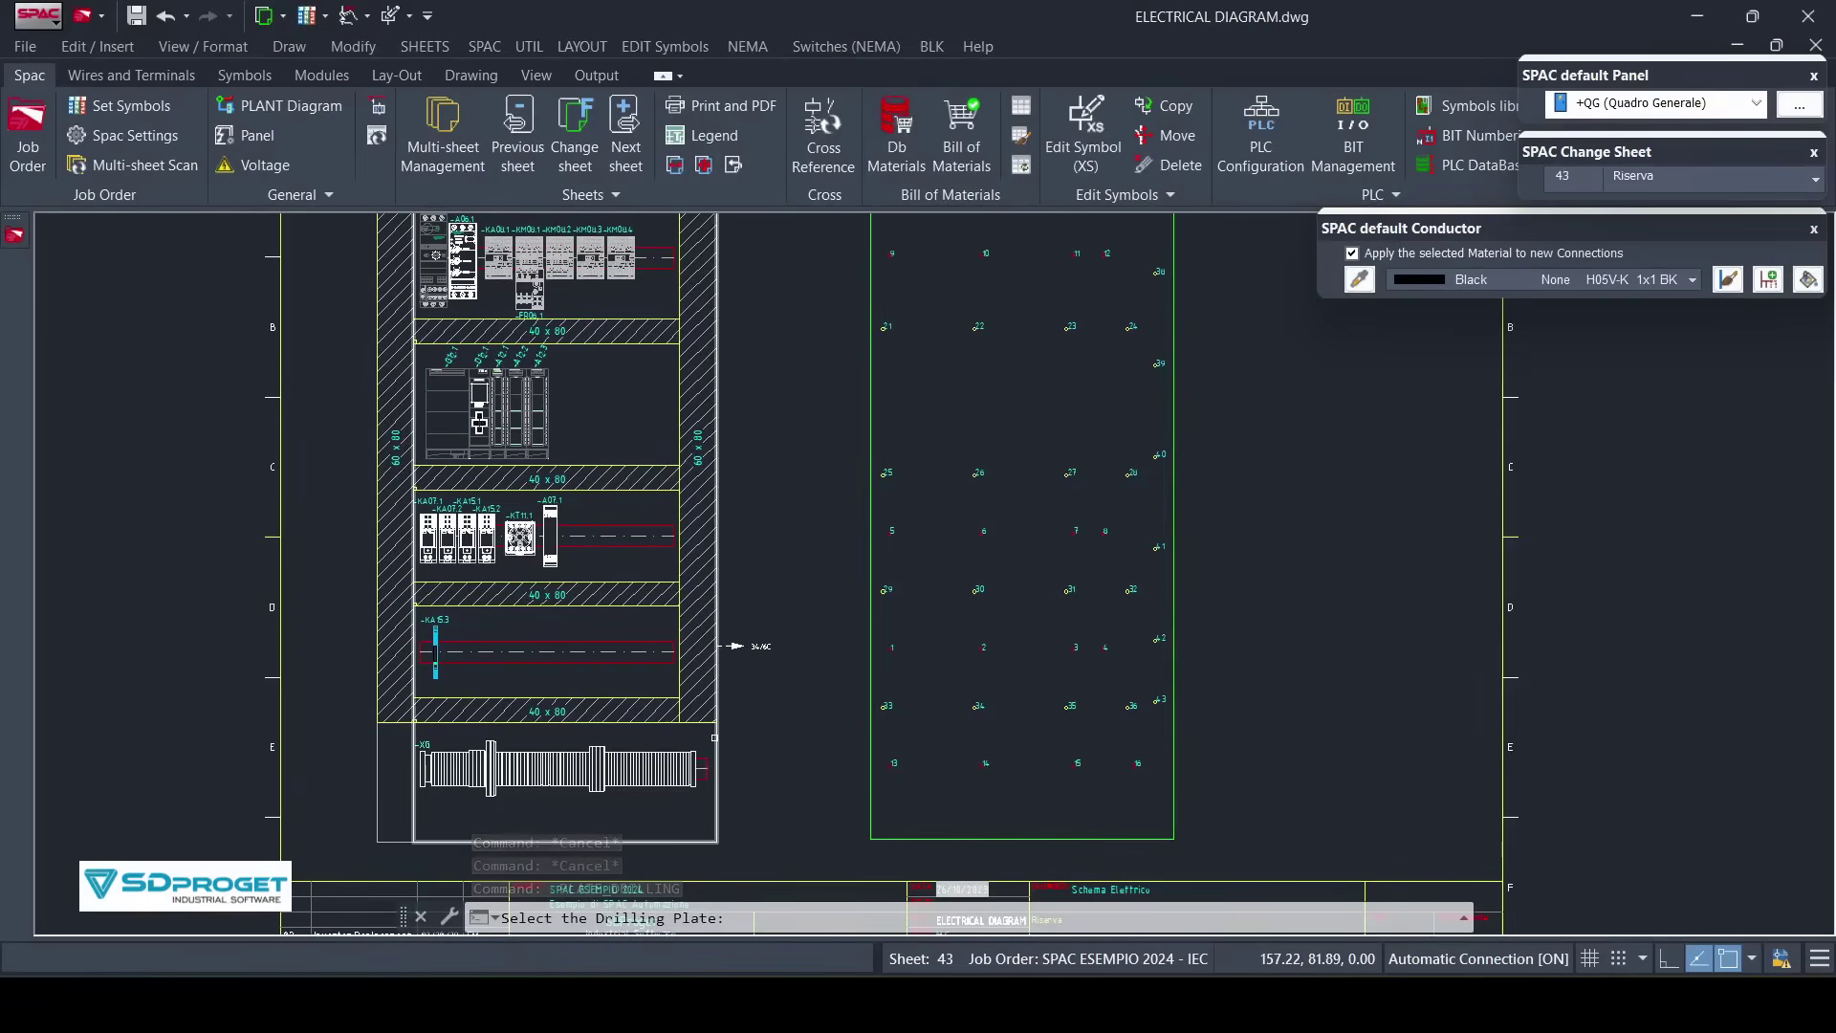
- Pick the green drilling plate and define a normal red hole with 10 mm diameter
{"action": "left_click", "coordinate": [870, 739]}
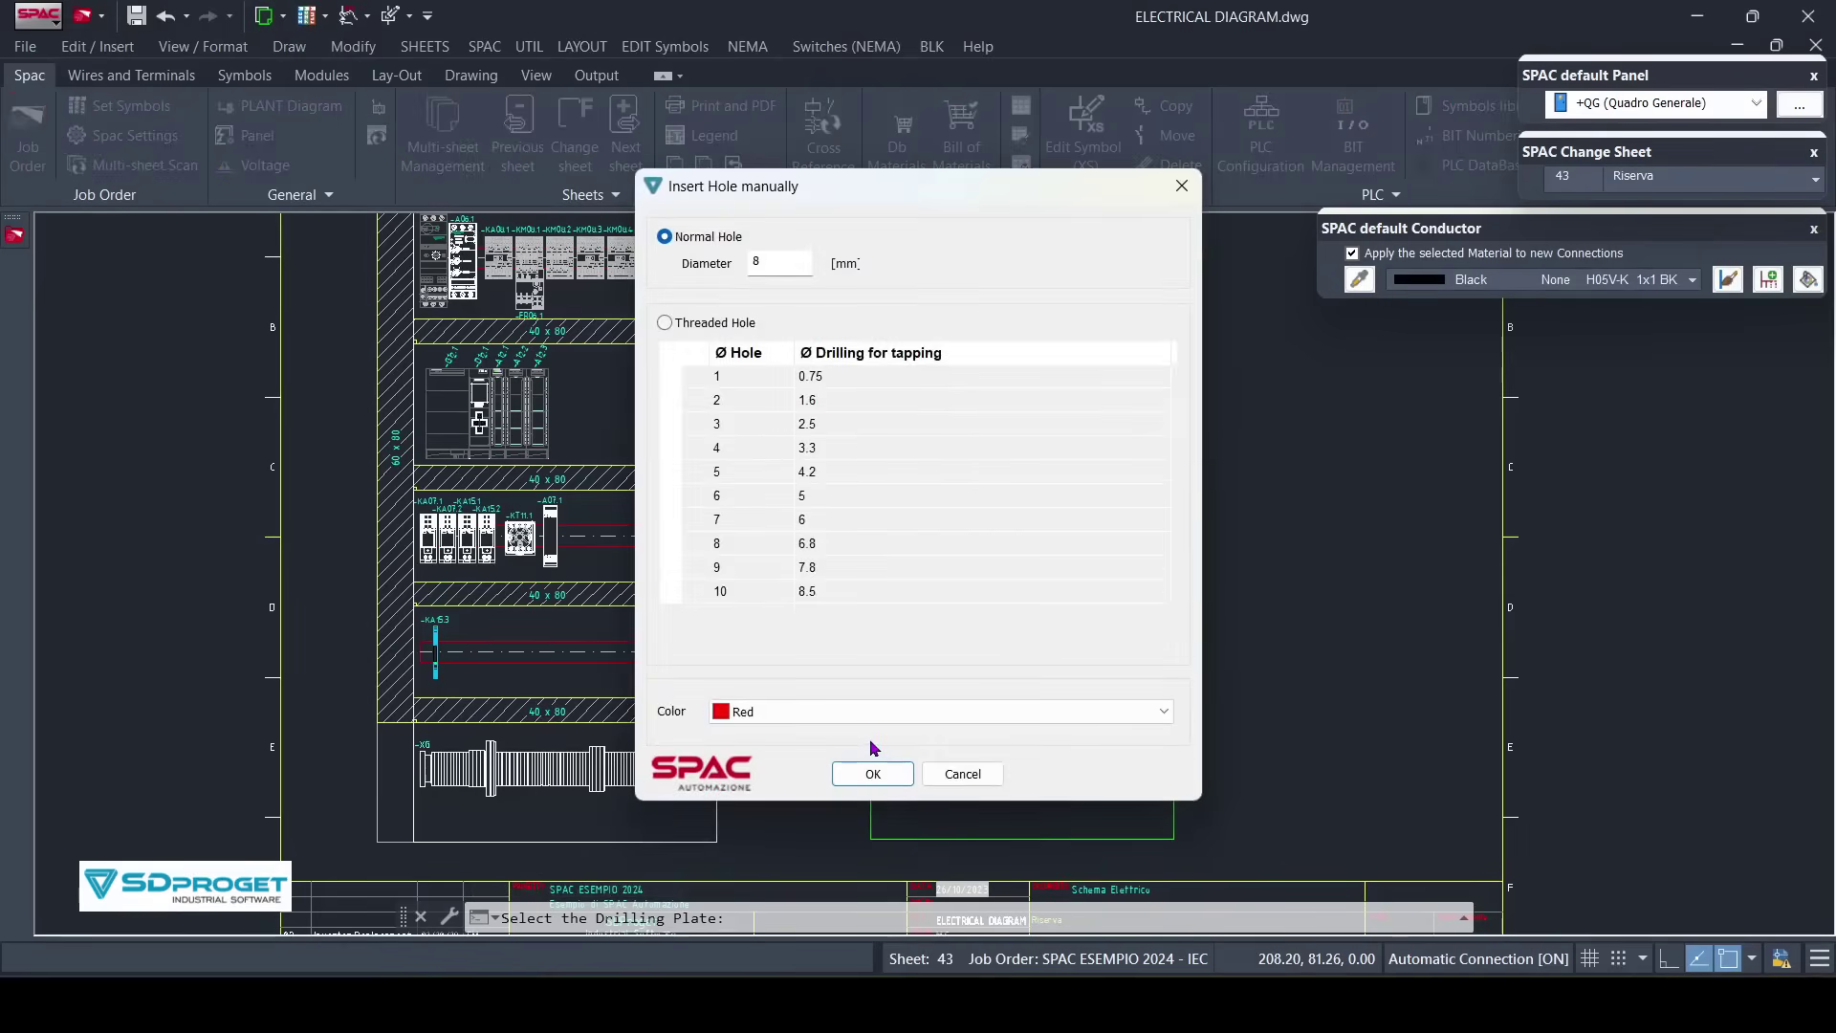
{"action": "double_click", "coordinate": [786, 262]}
{"action": "type", "text": "10"}
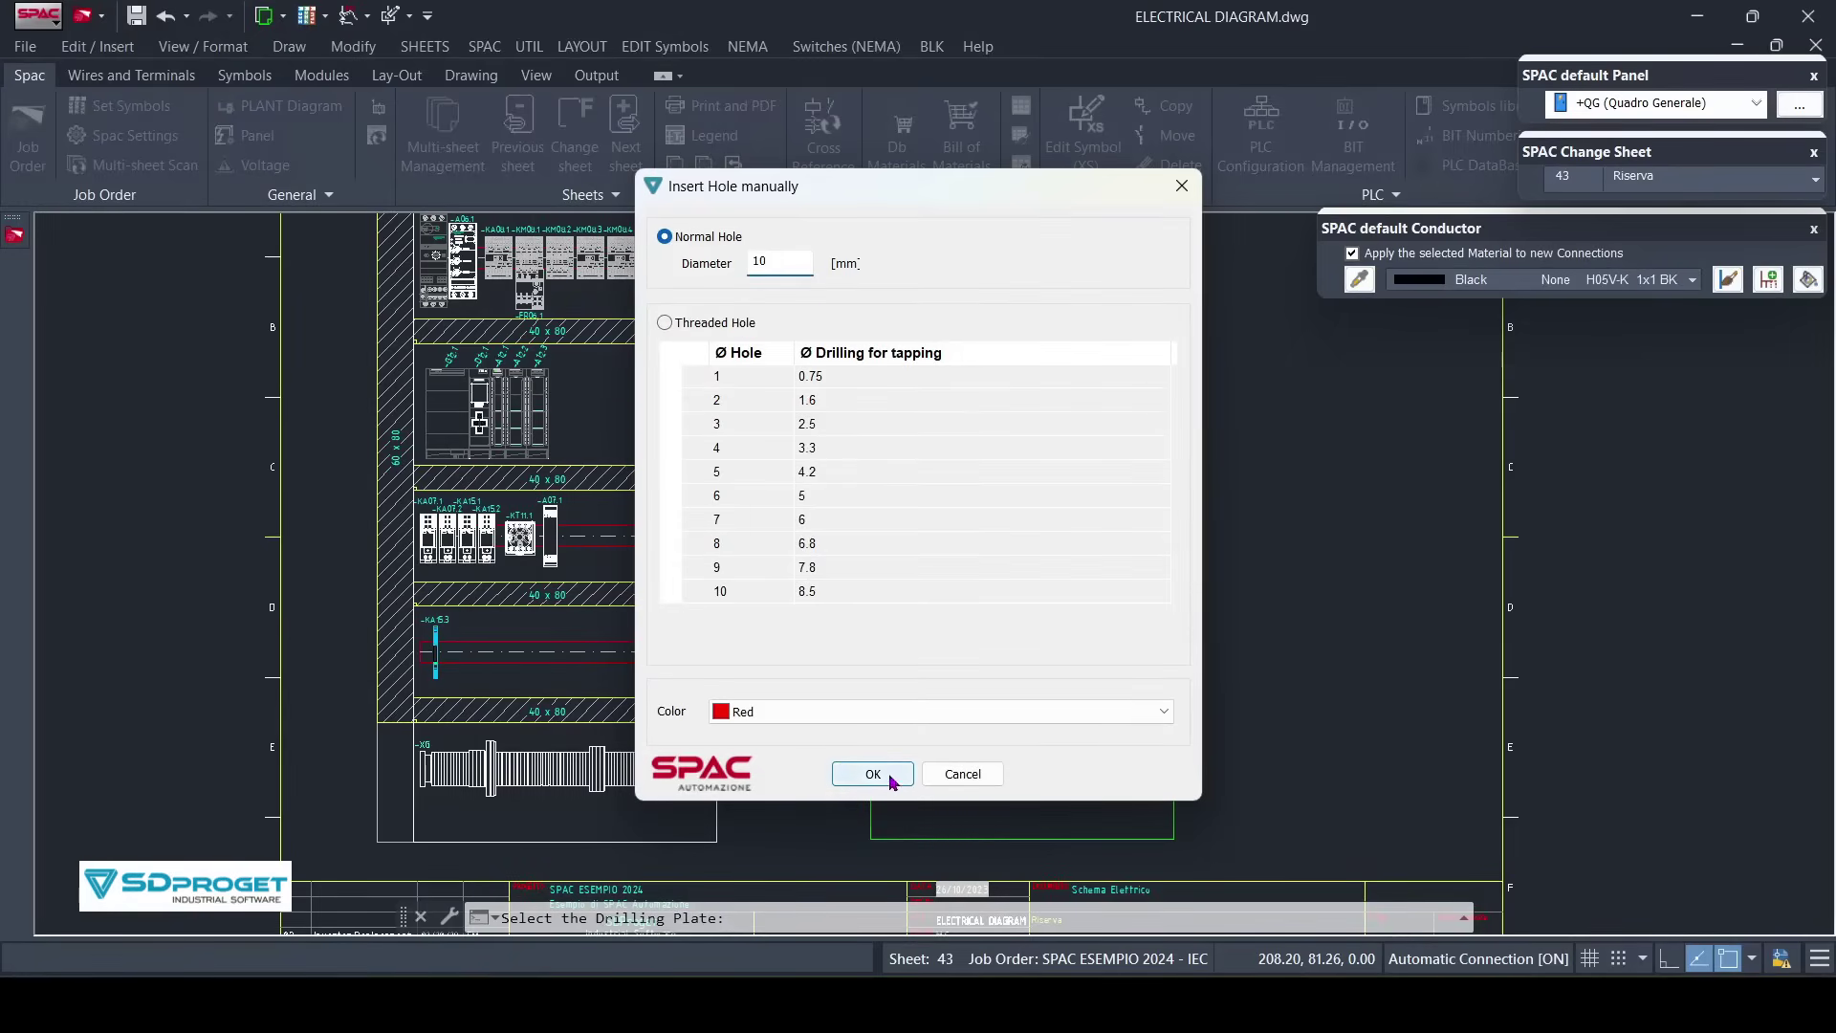
{"action": "left_click", "coordinate": [887, 709]}
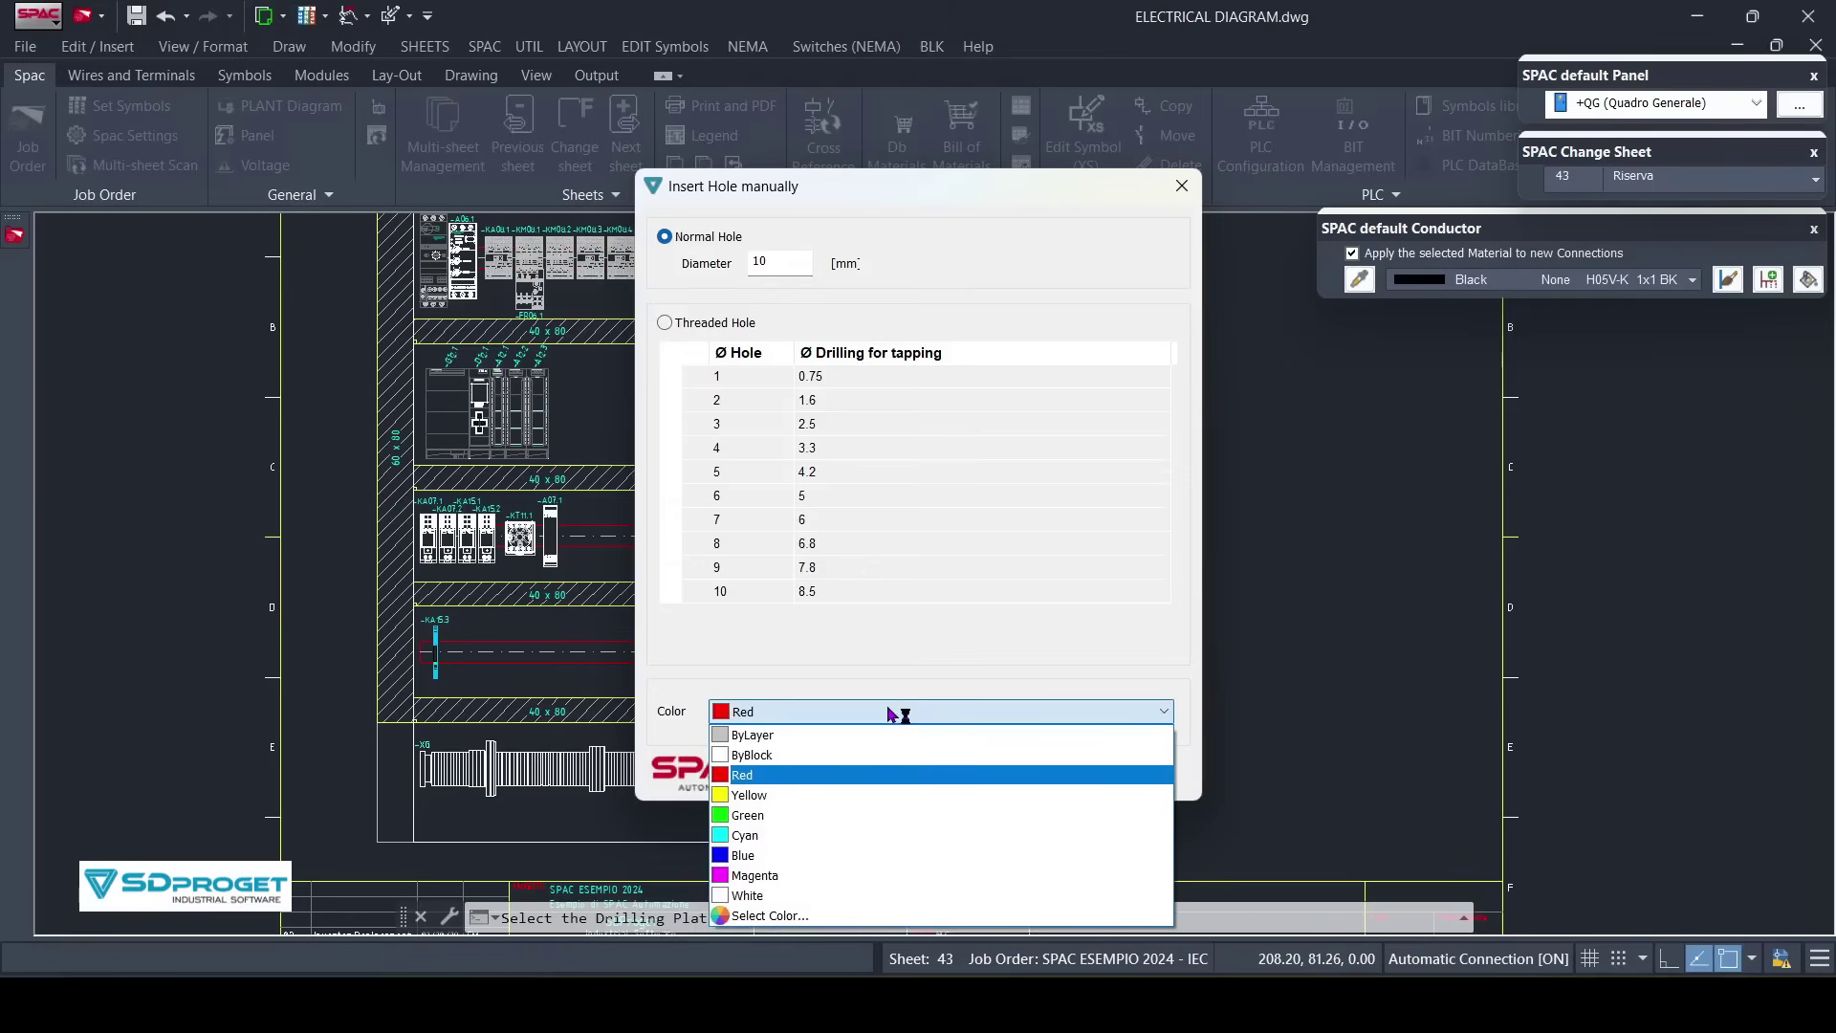
{"action": "left_click", "coordinate": [889, 712]}
{"action": "left_click", "coordinate": [876, 761]}
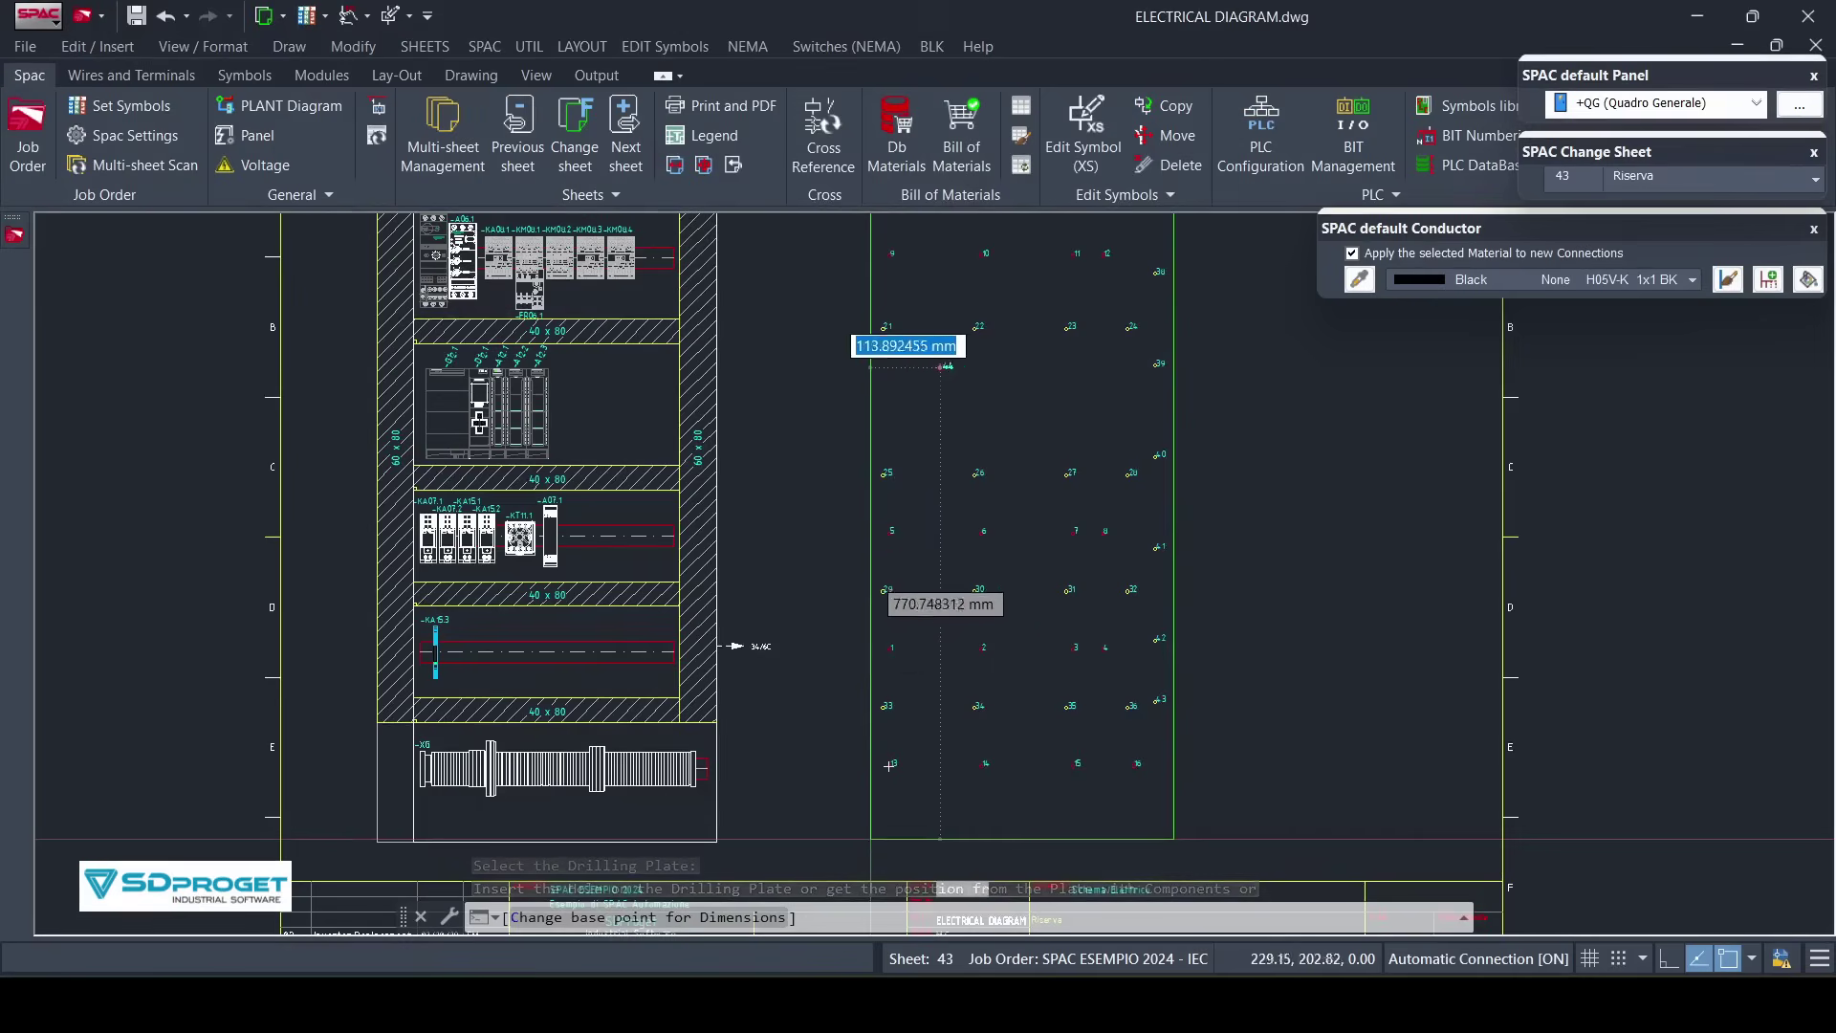
- Place holes 44 and 45 on the left of the drilling plate at component positions
{"action": "left_click", "coordinate": [926, 436]}
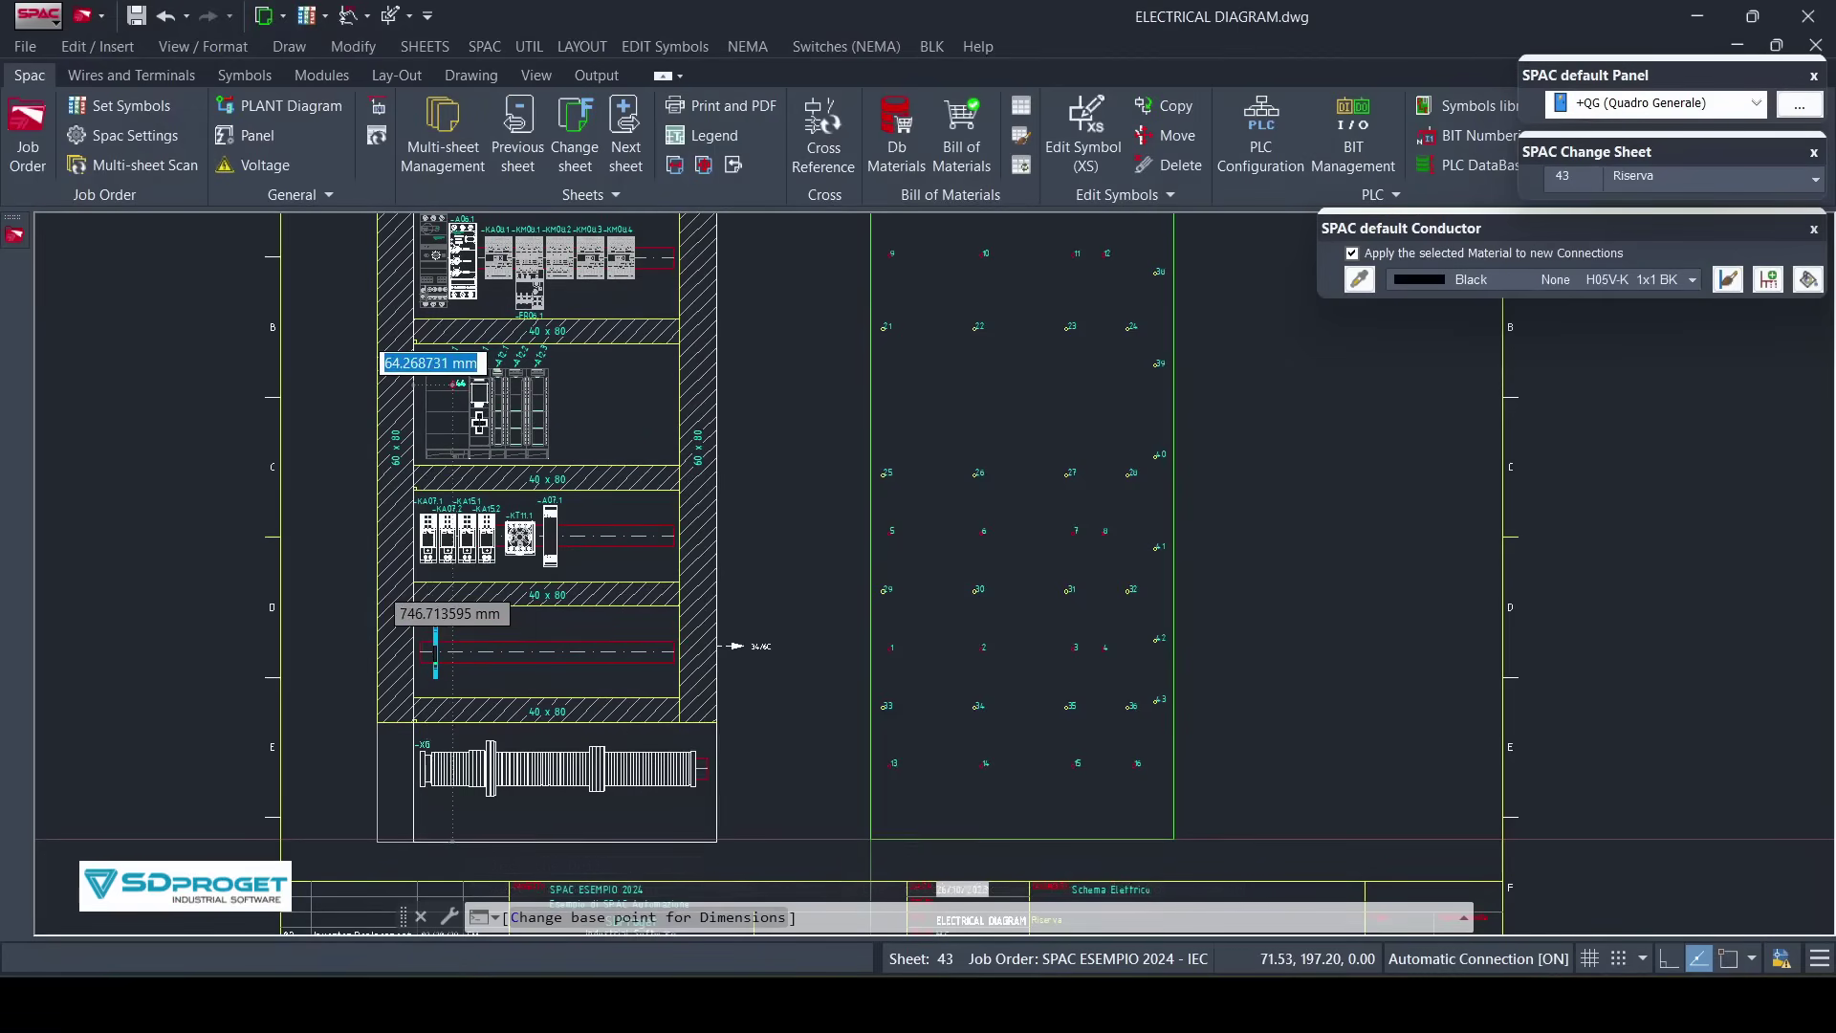
{"action": "left_click", "coordinate": [479, 421]}
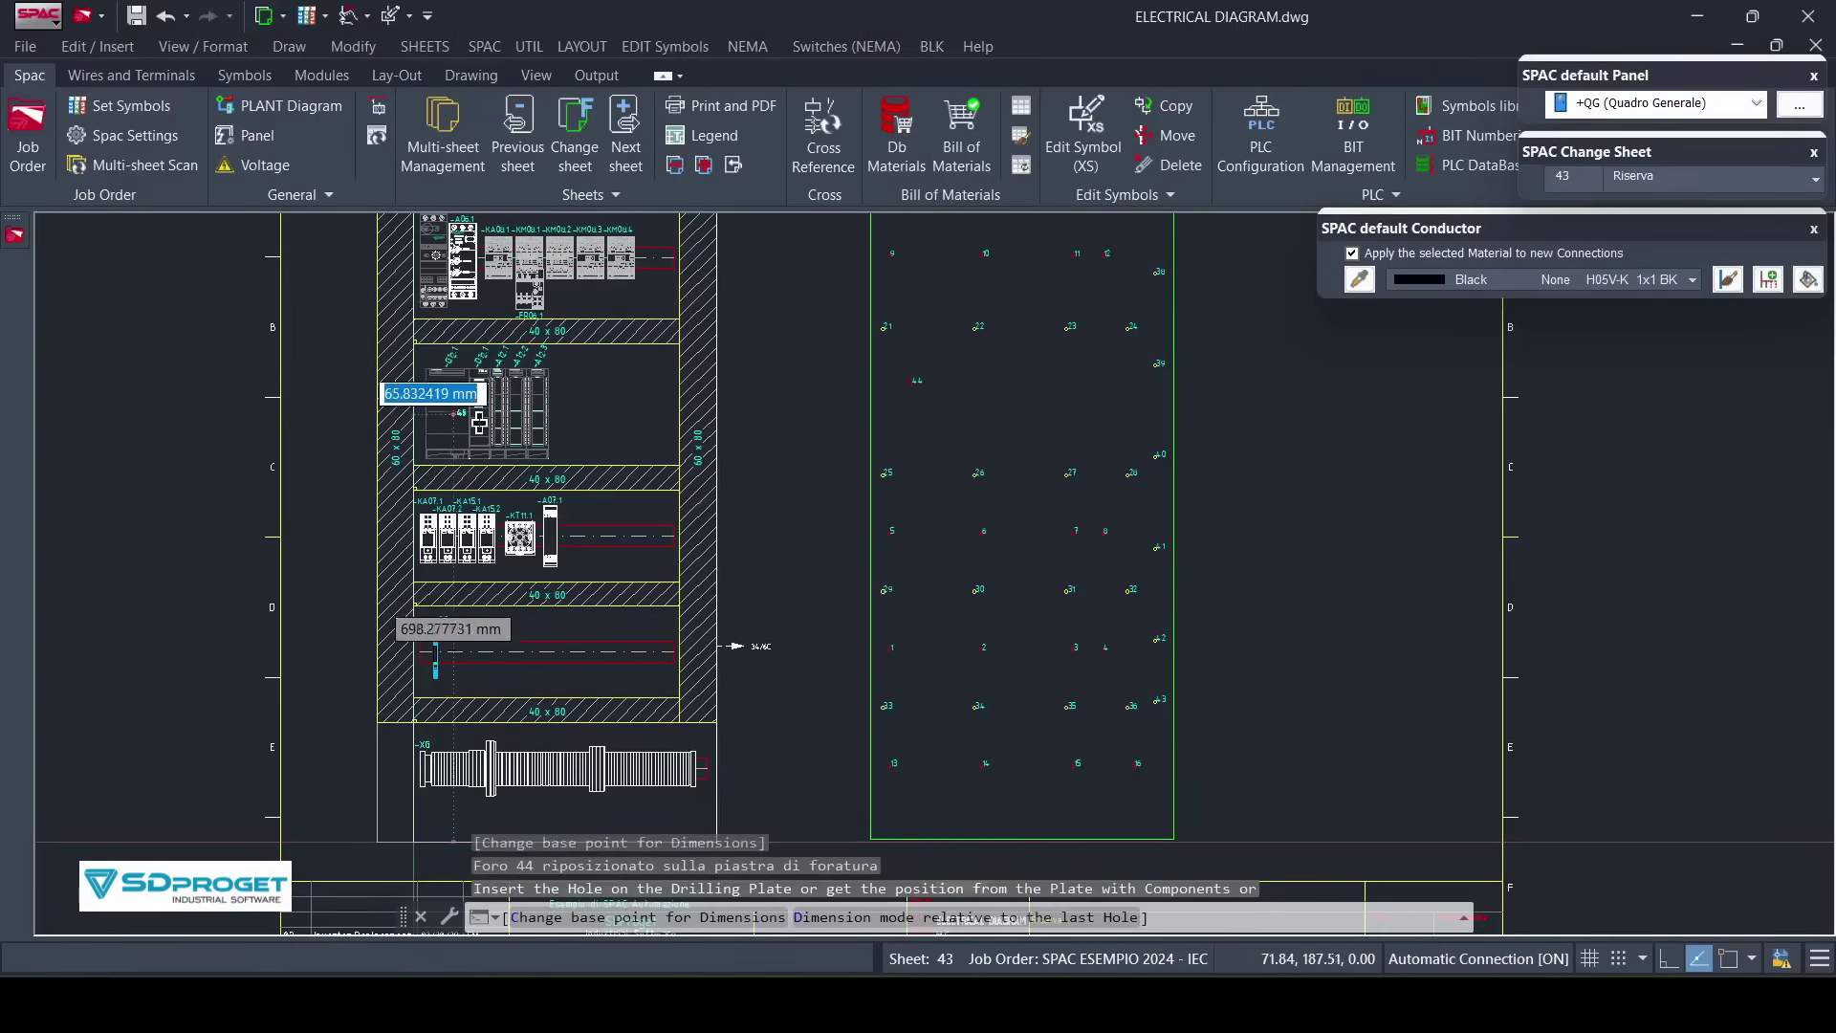
{"action": "left_click", "coordinate": [479, 419]}
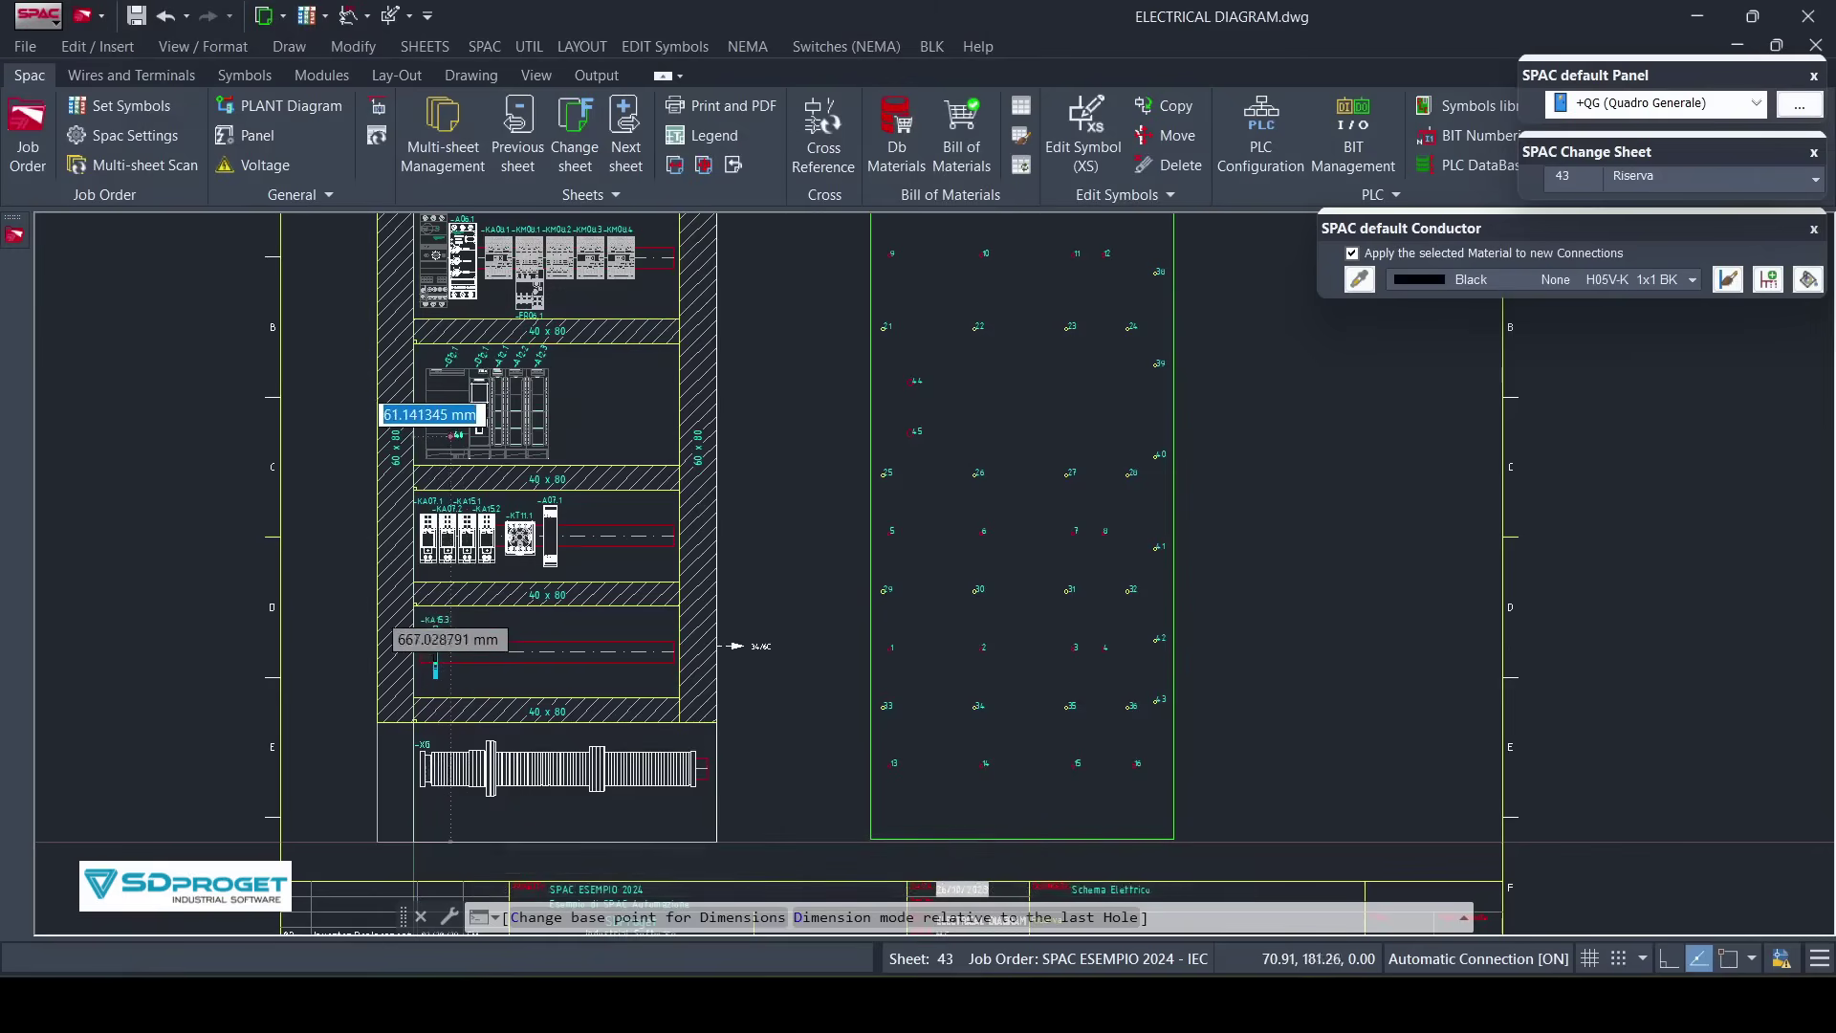
{"action": "left_click", "coordinate": [436, 653]}
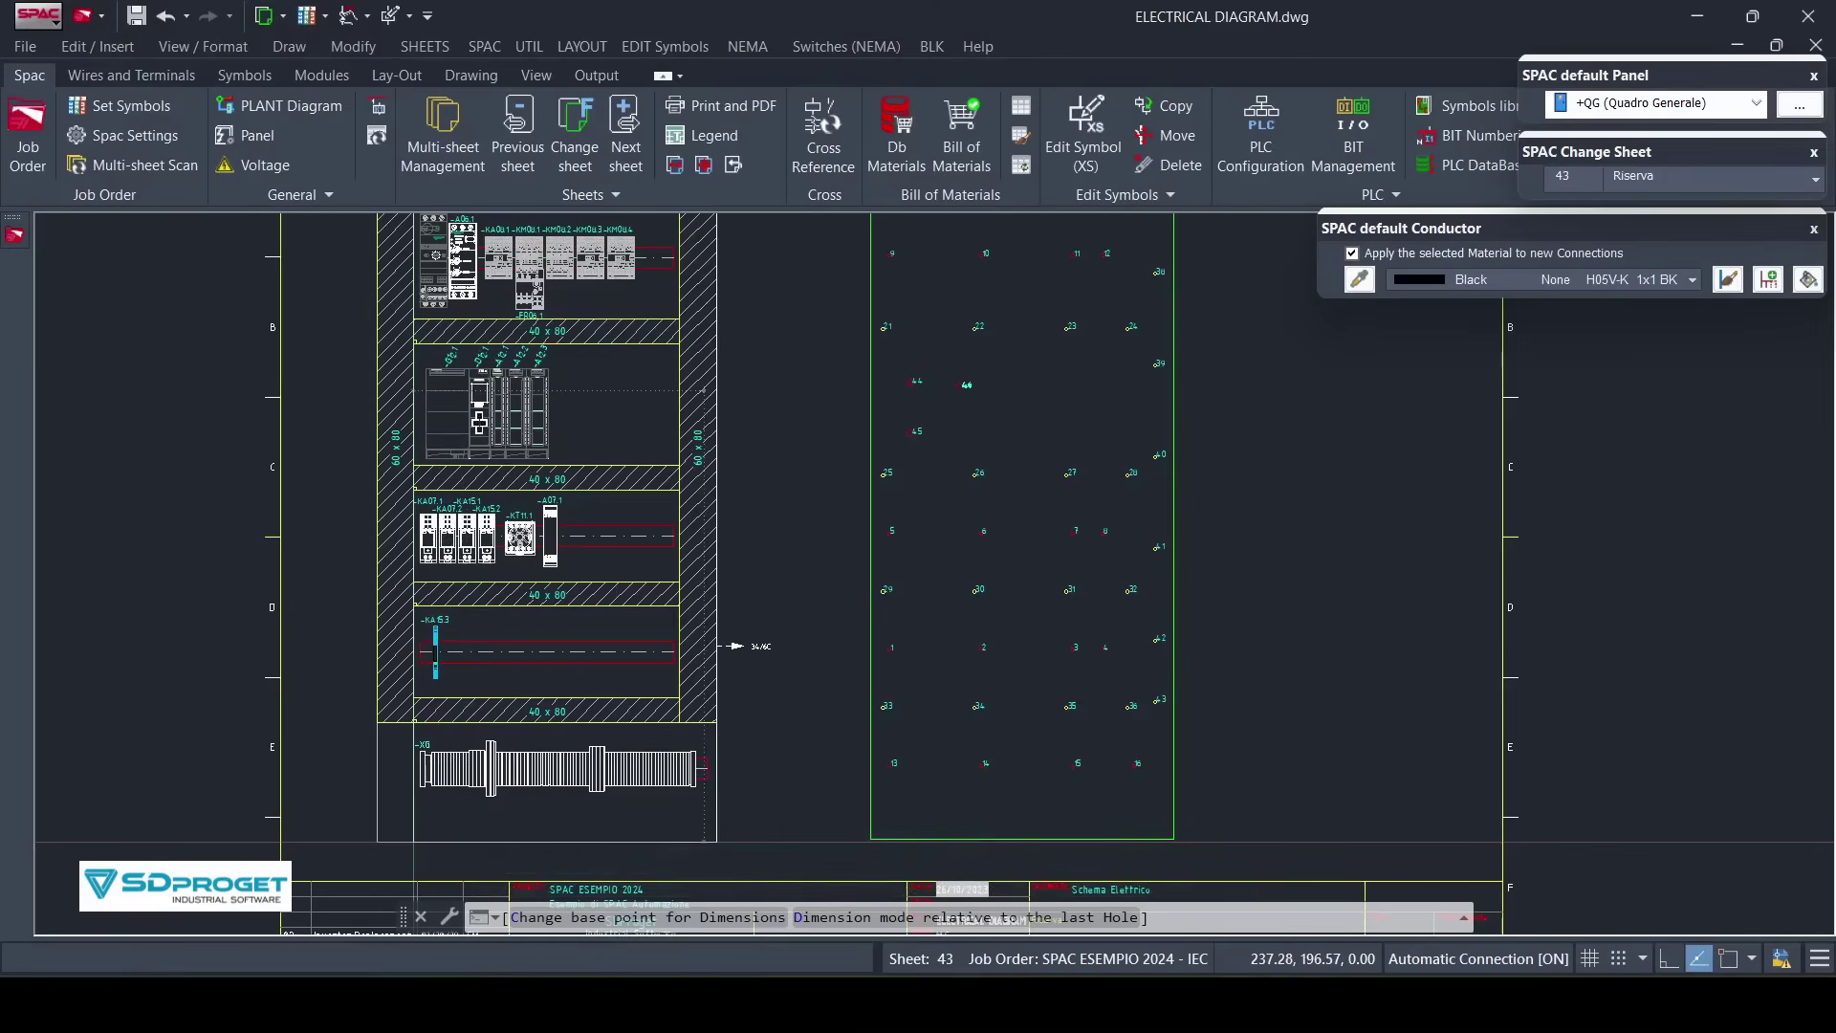
{"action": "key", "text": "Escape"}
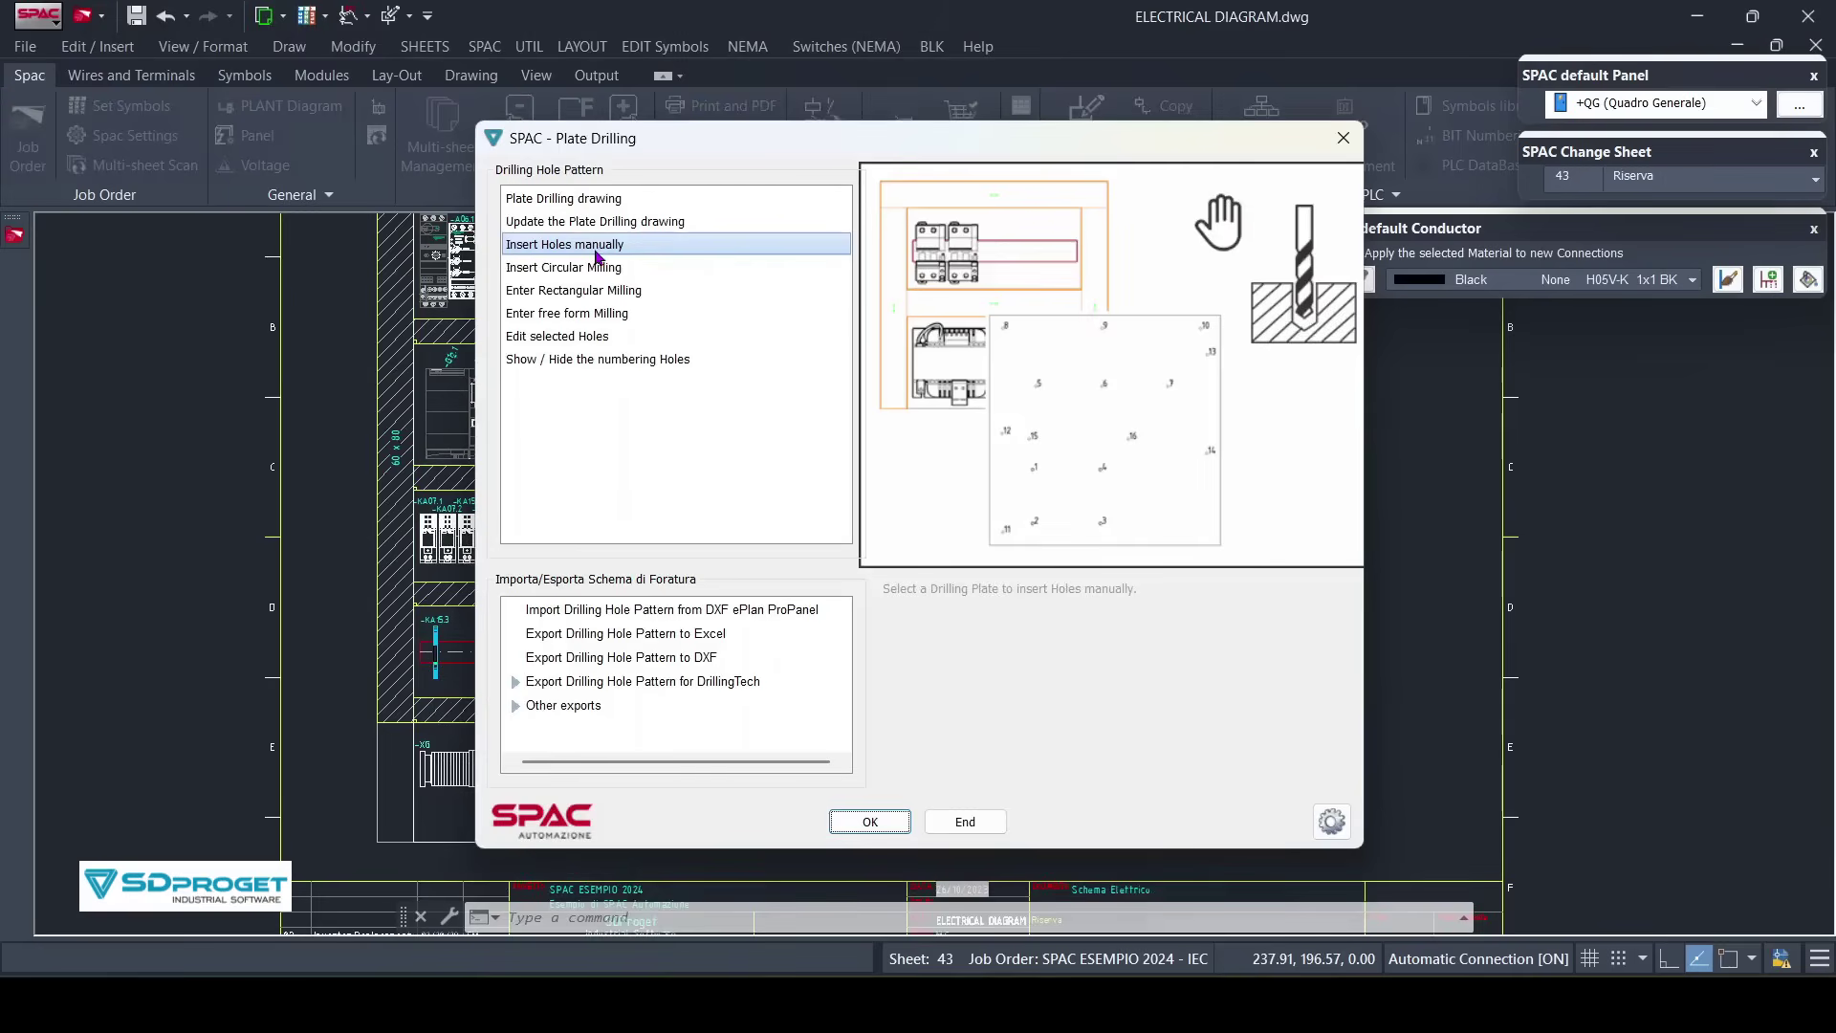
- Choose Insert Holes manually again and move the Plate Drilling window further left
{"action": "double_click", "coordinate": [599, 257]}
{"action": "mouse_move", "coordinate": [1068, 146]}
{"action": "left_mouse_down"}
{"action": "mouse_move", "coordinate": [531, 172]}
{"action": "mouse_move", "coordinate": [1001, 129]}
{"action": "left_mouse_up"}
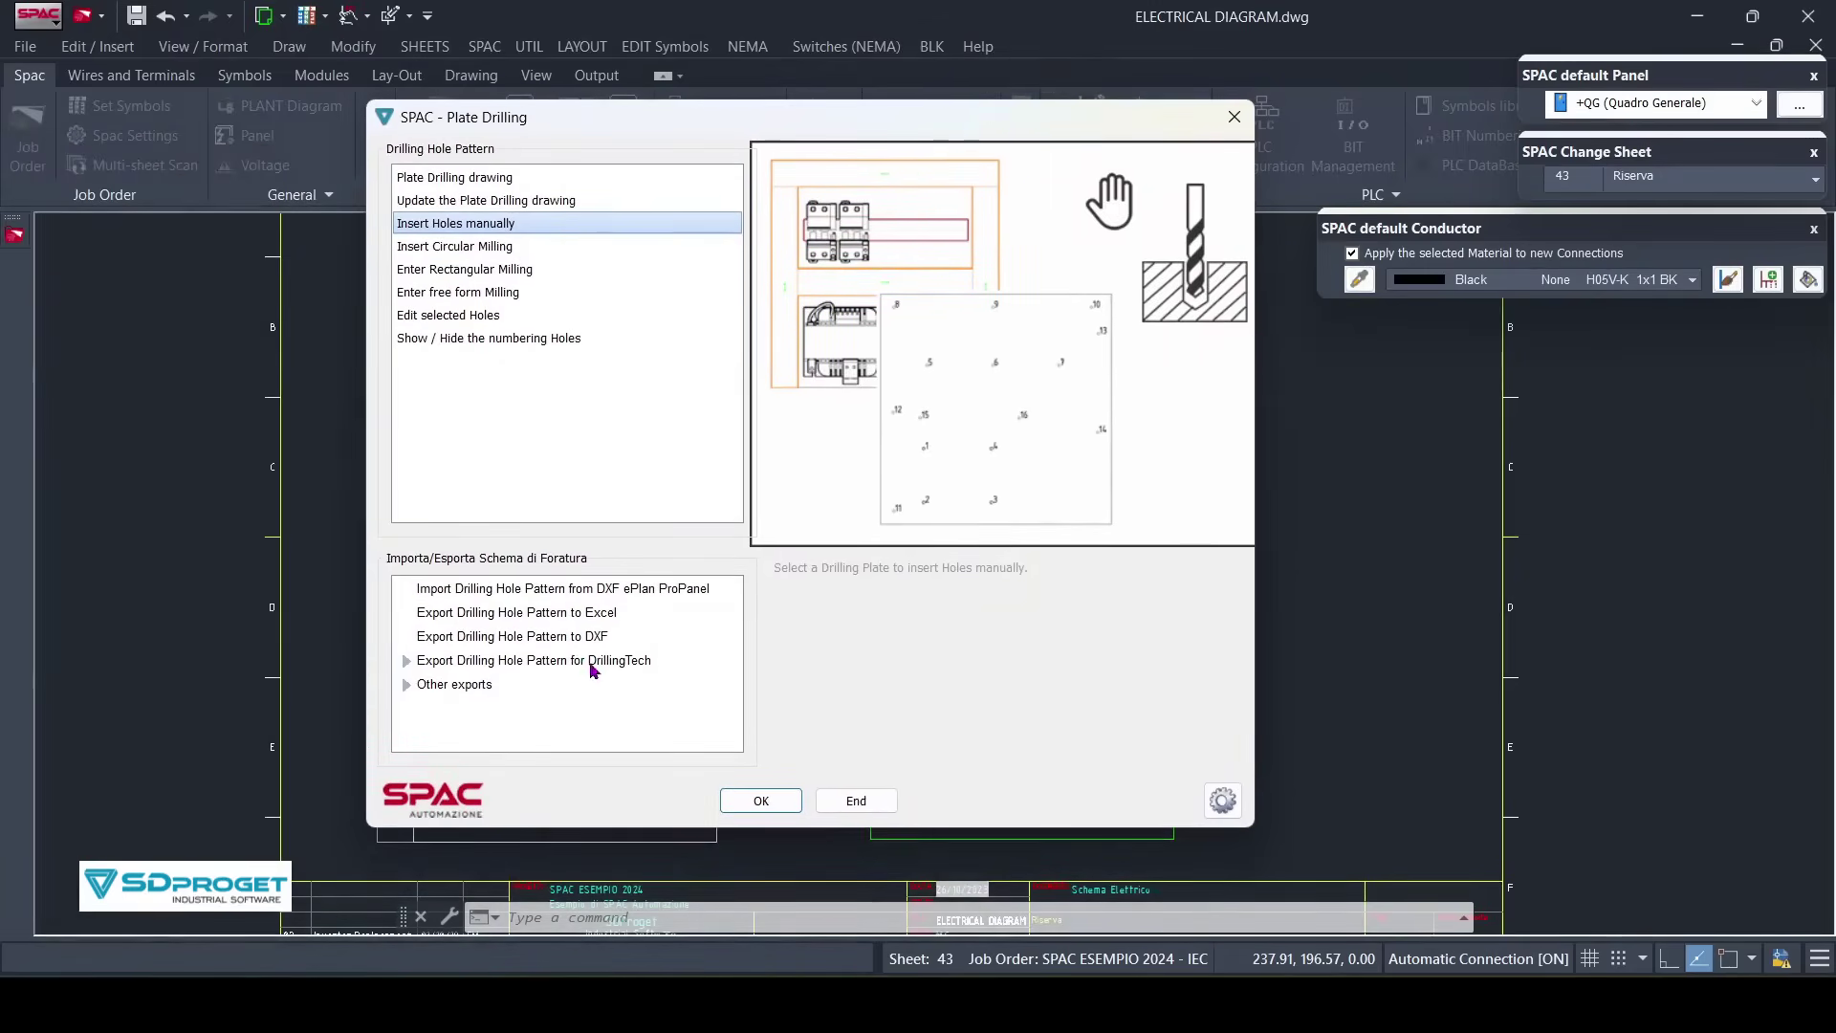